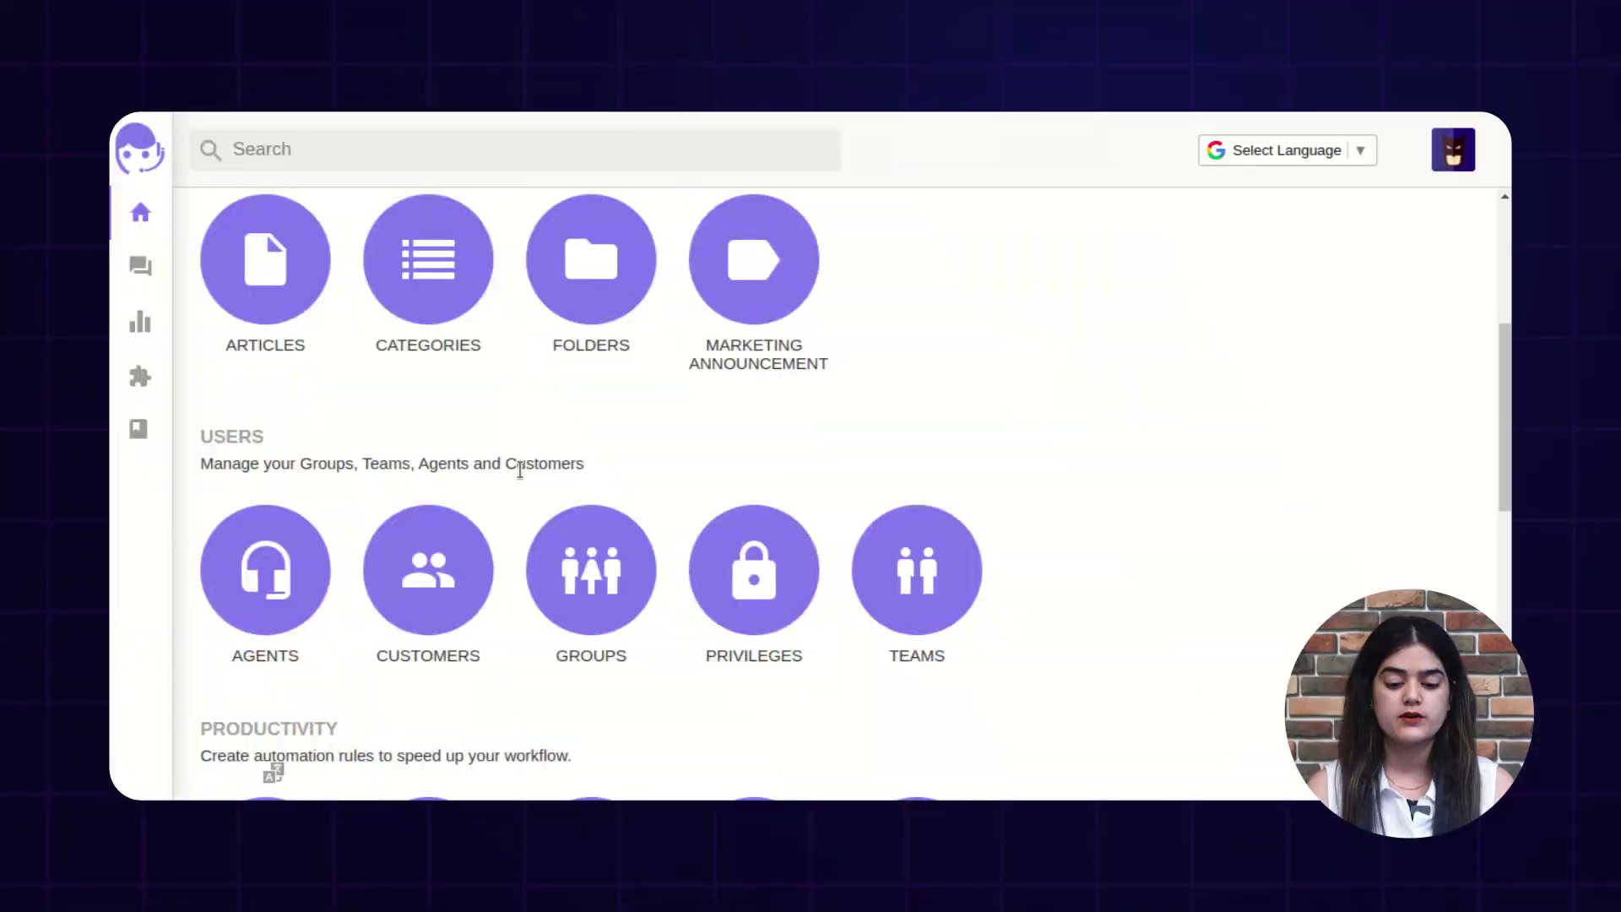
Scroll the dashboard down to the Reports section listing Agent Activity and Kudos
scroll(520, 470, down, 5)
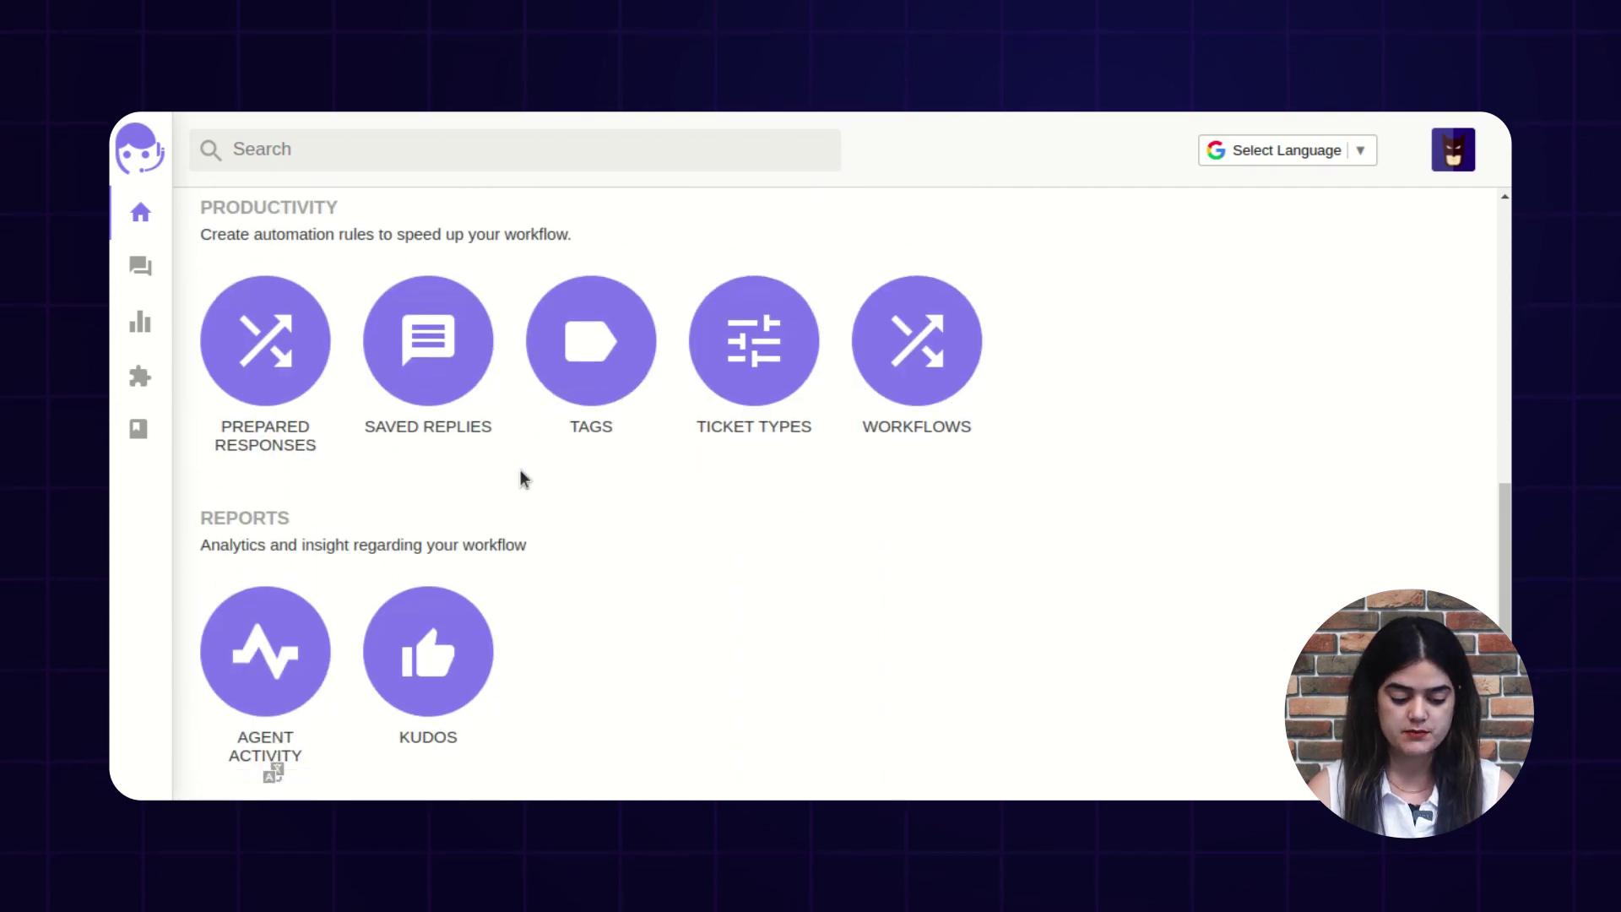
scroll(520, 471, down, 1)
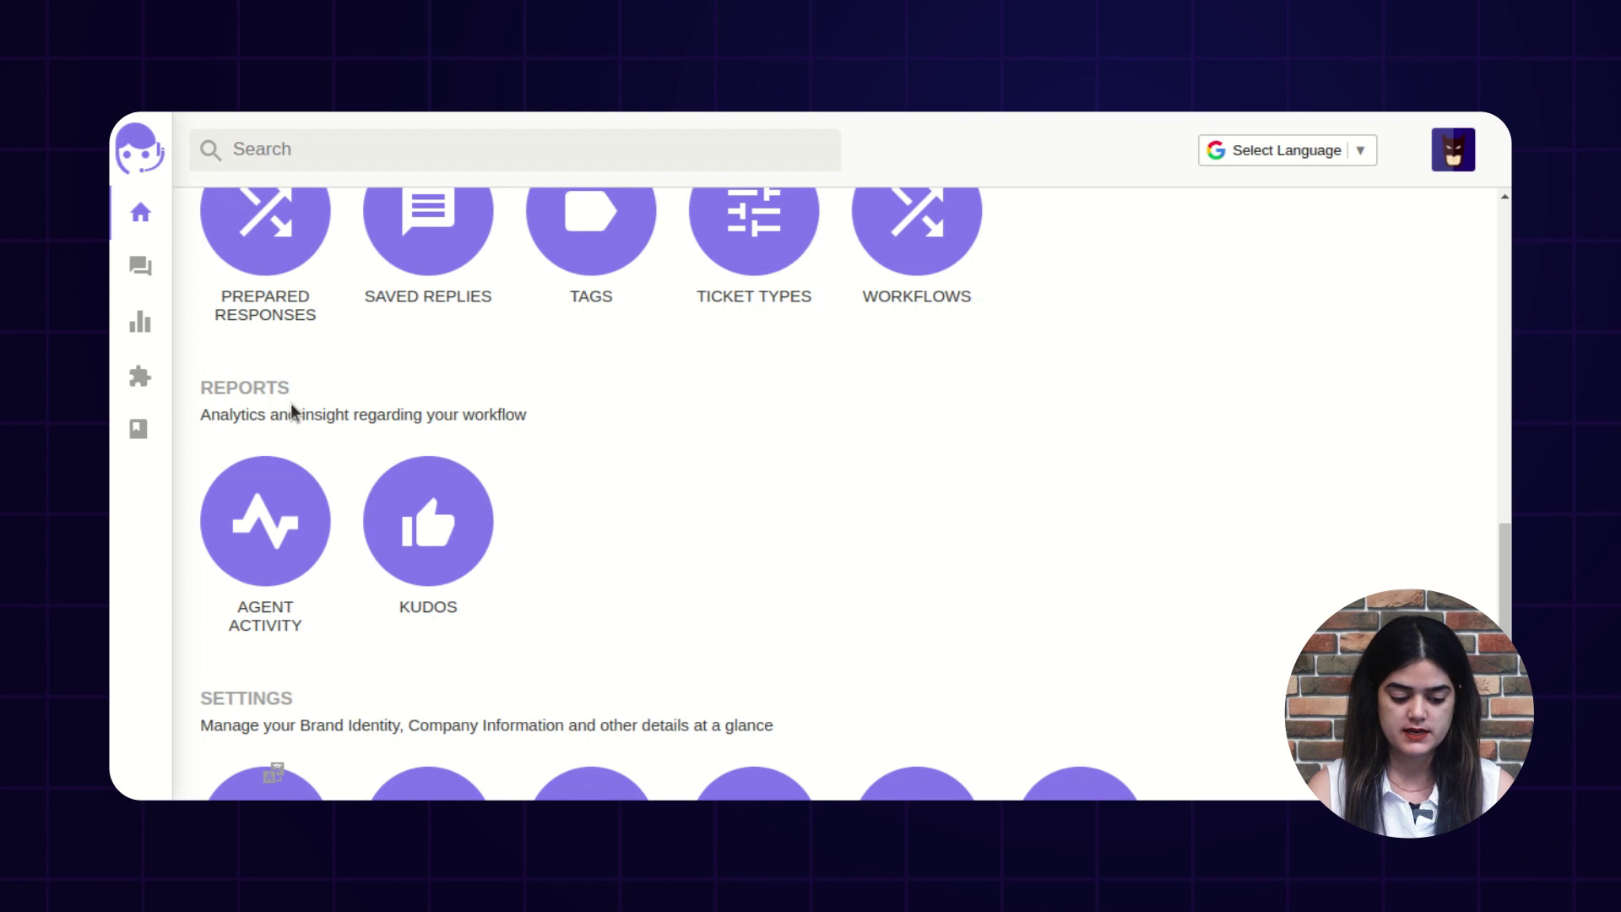
scroll(461, 439, down, 2)
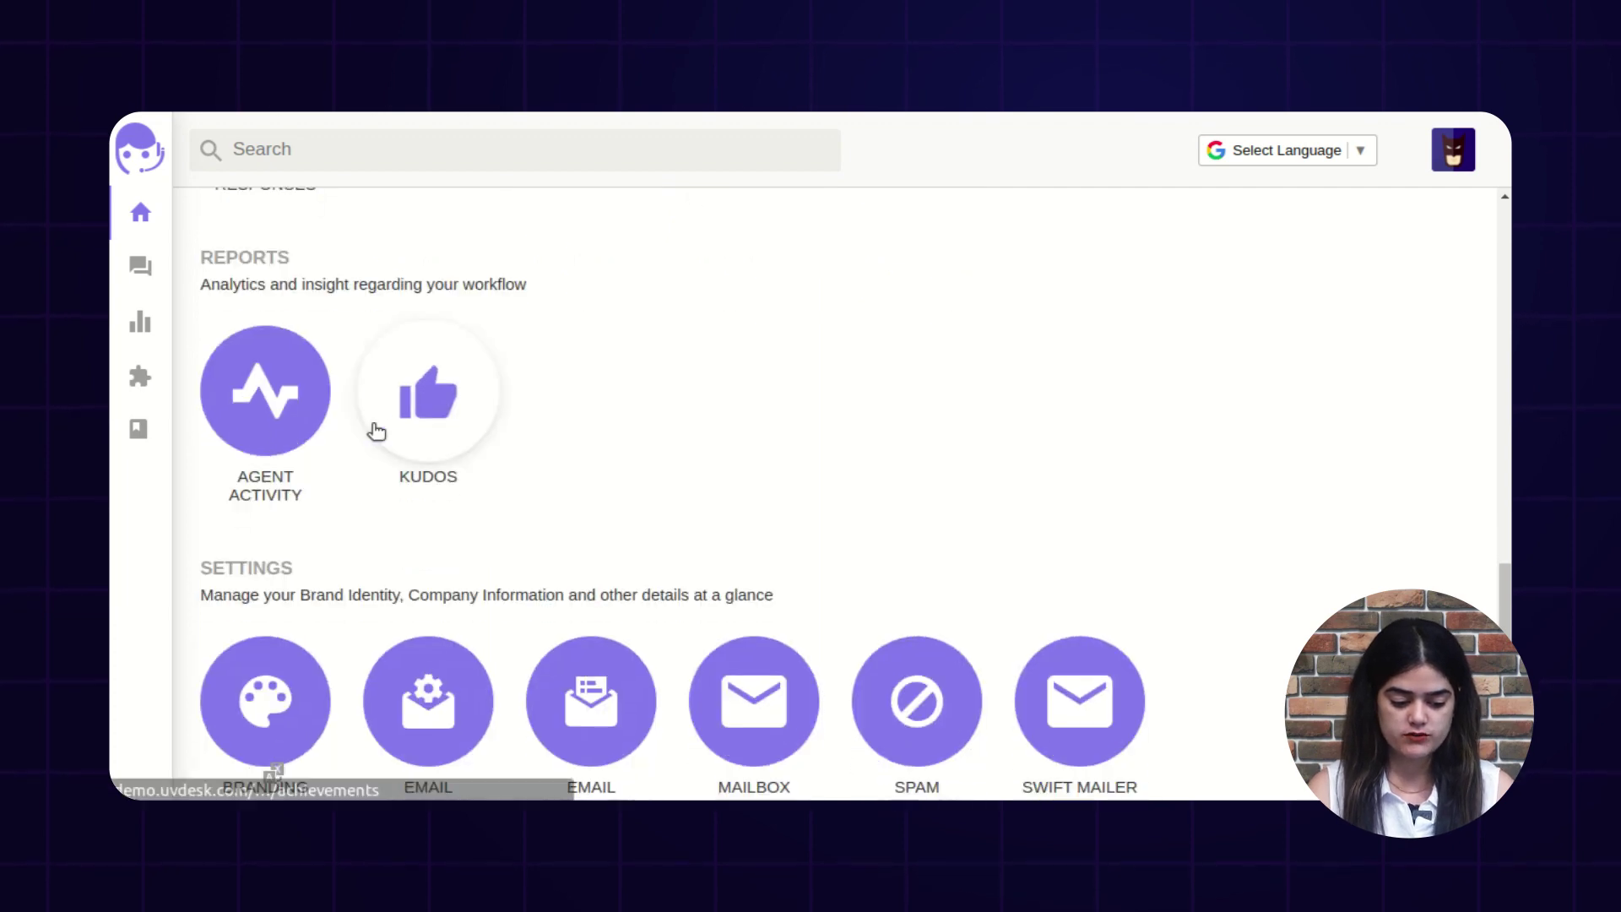
drag(200, 257, 293, 257)
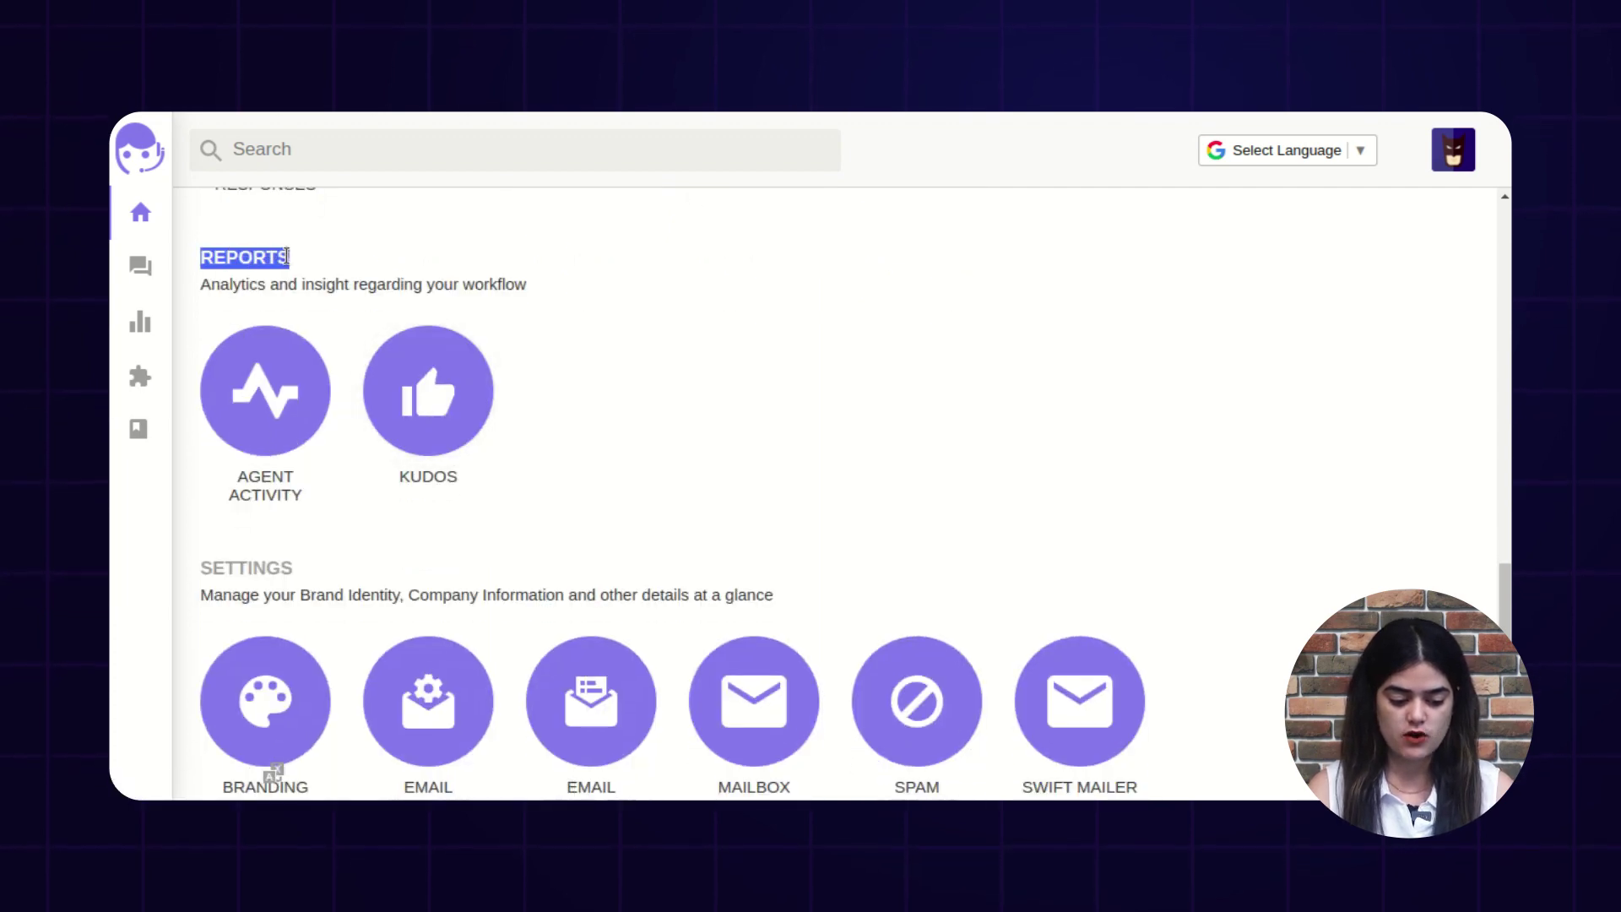
click(680, 430)
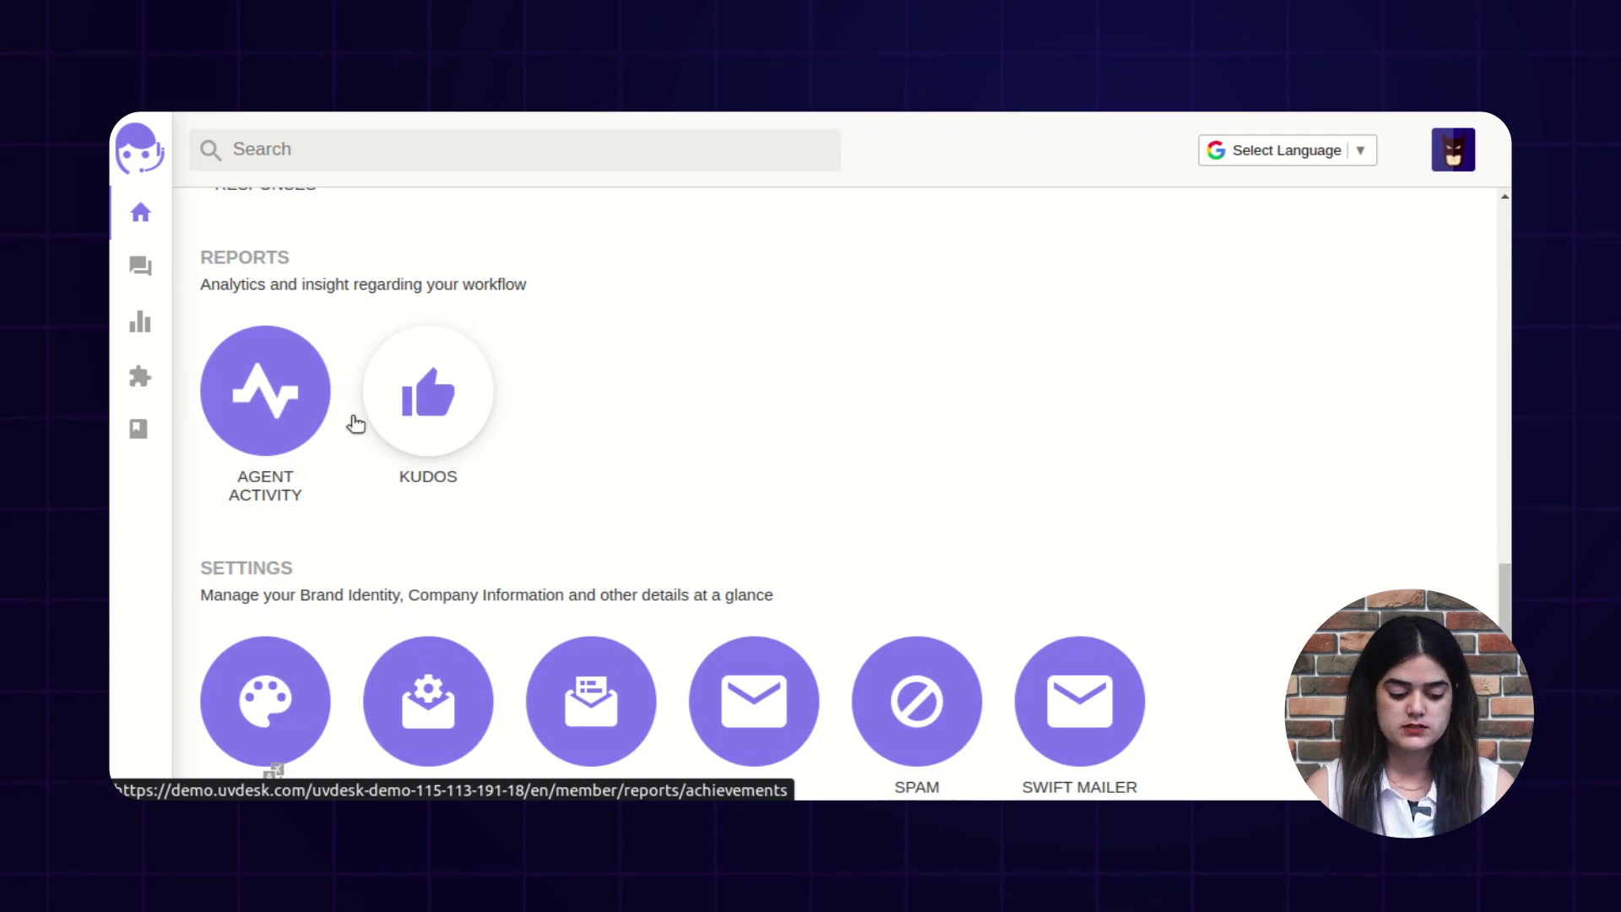
Open the Agent Activity report in a new browser tab and switch to it
right_click(262, 372)
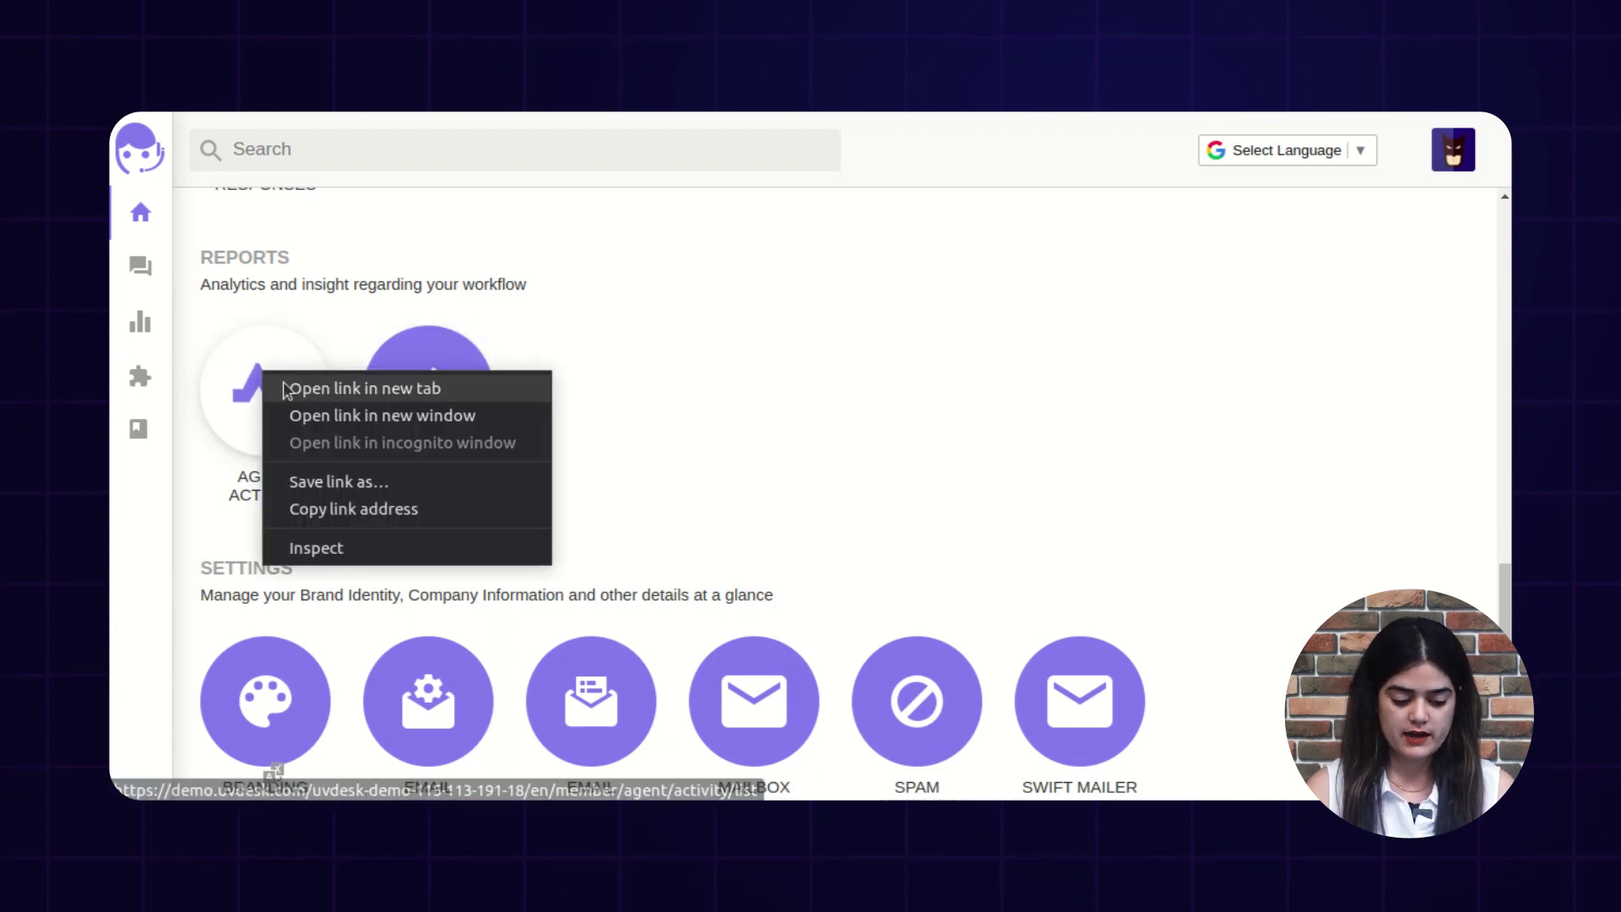
click(295, 389)
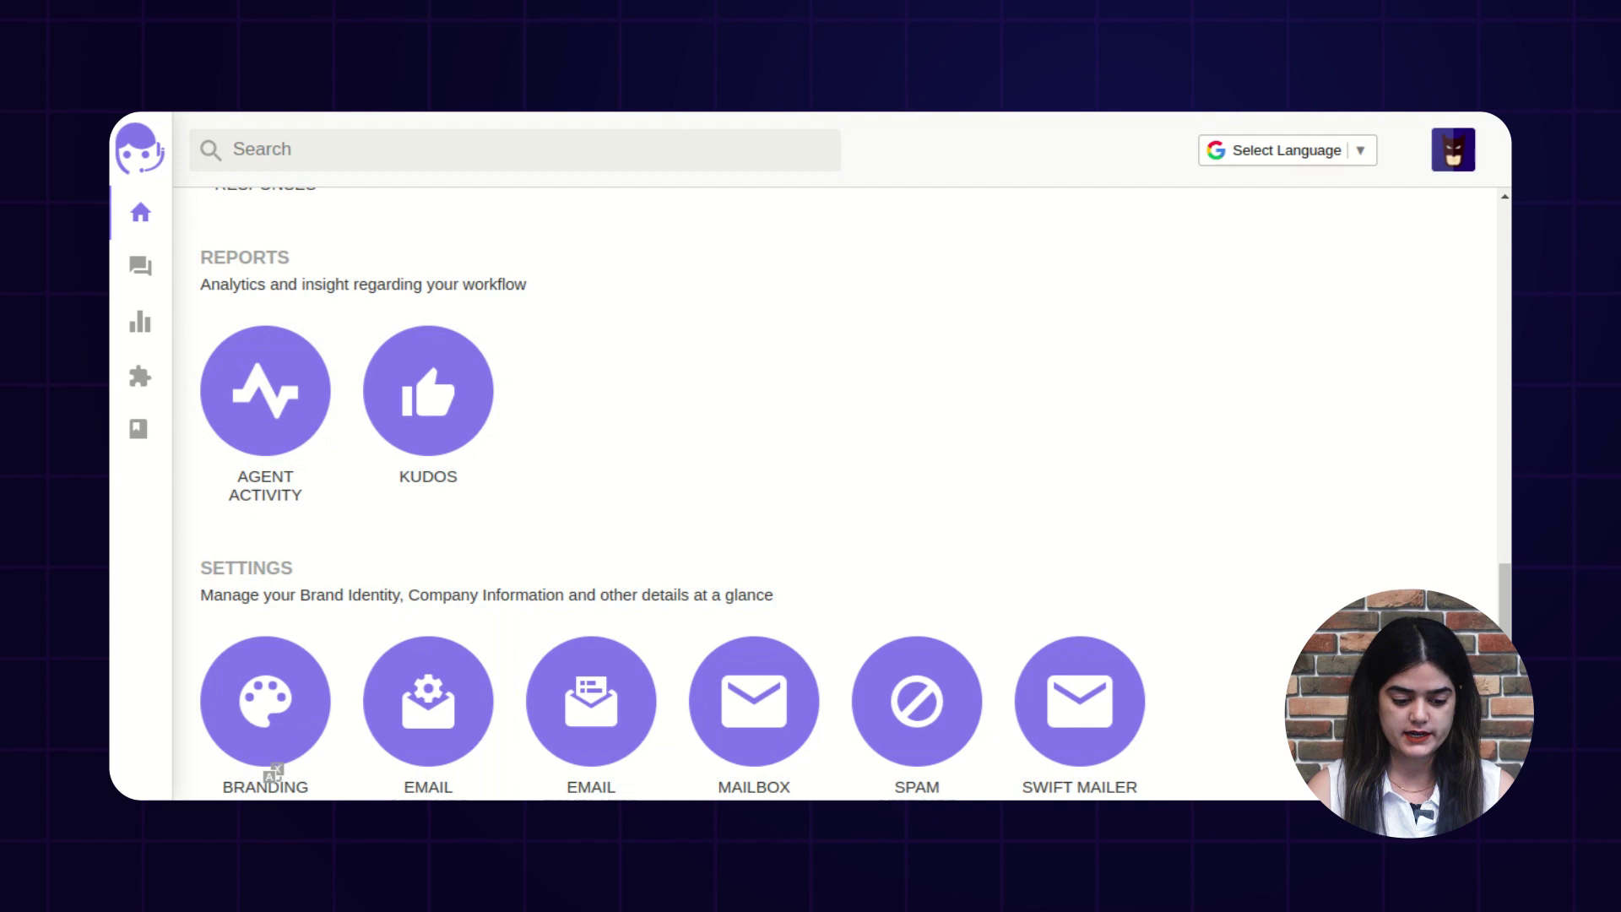
key(ctrl+Tab)
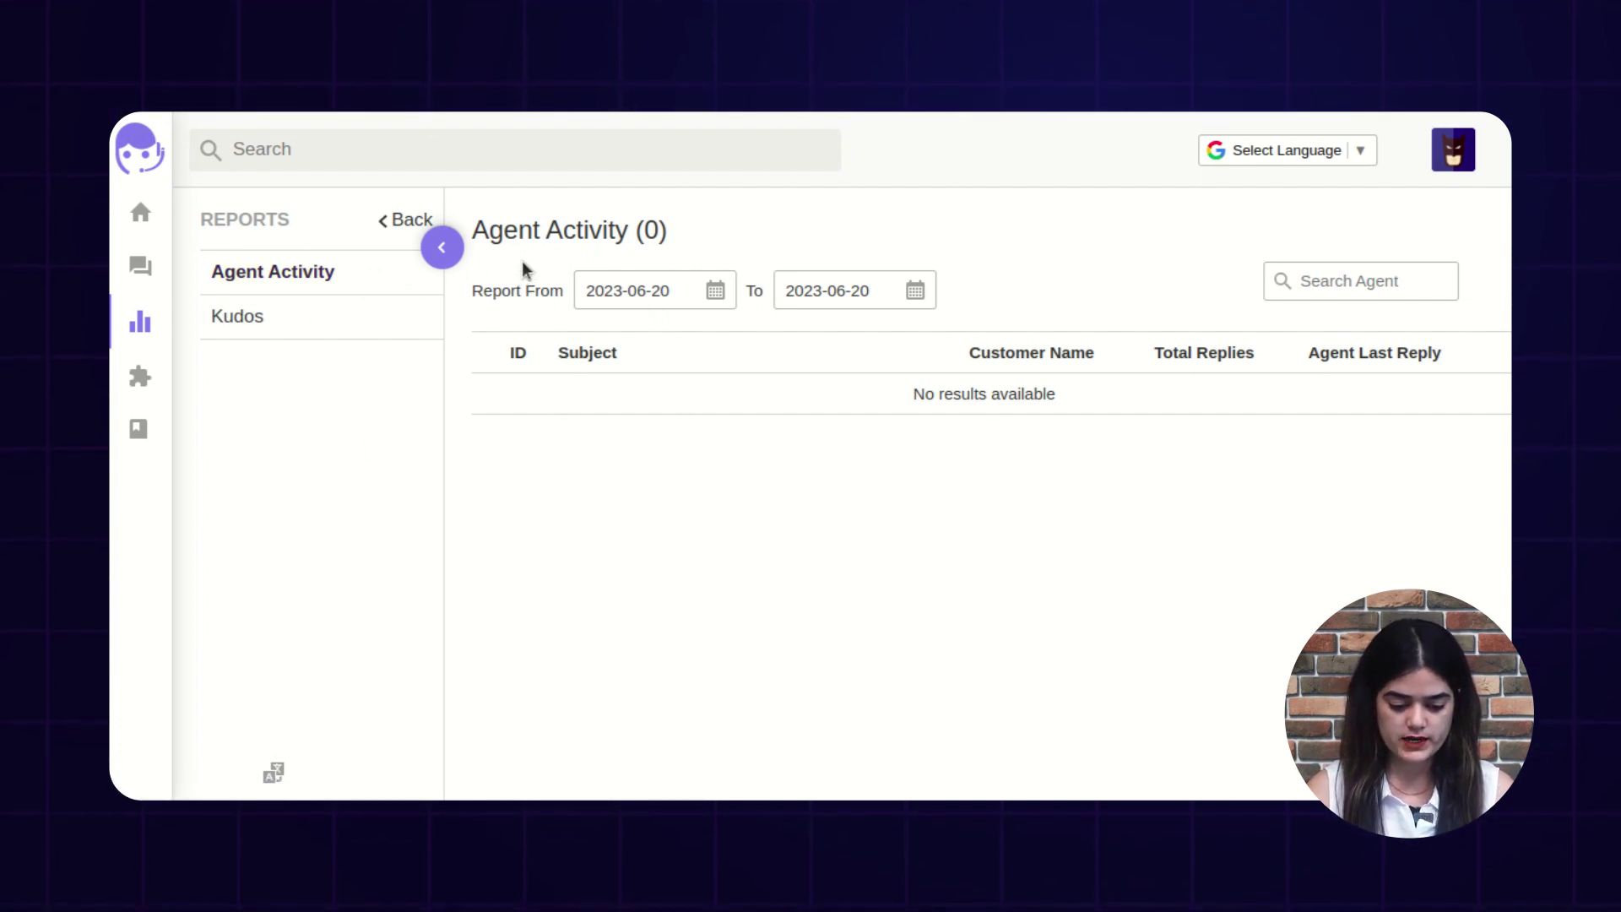
Set the Agent Activity report's start date to 2020-01-01, listing two tickets
drag(475, 229, 628, 229)
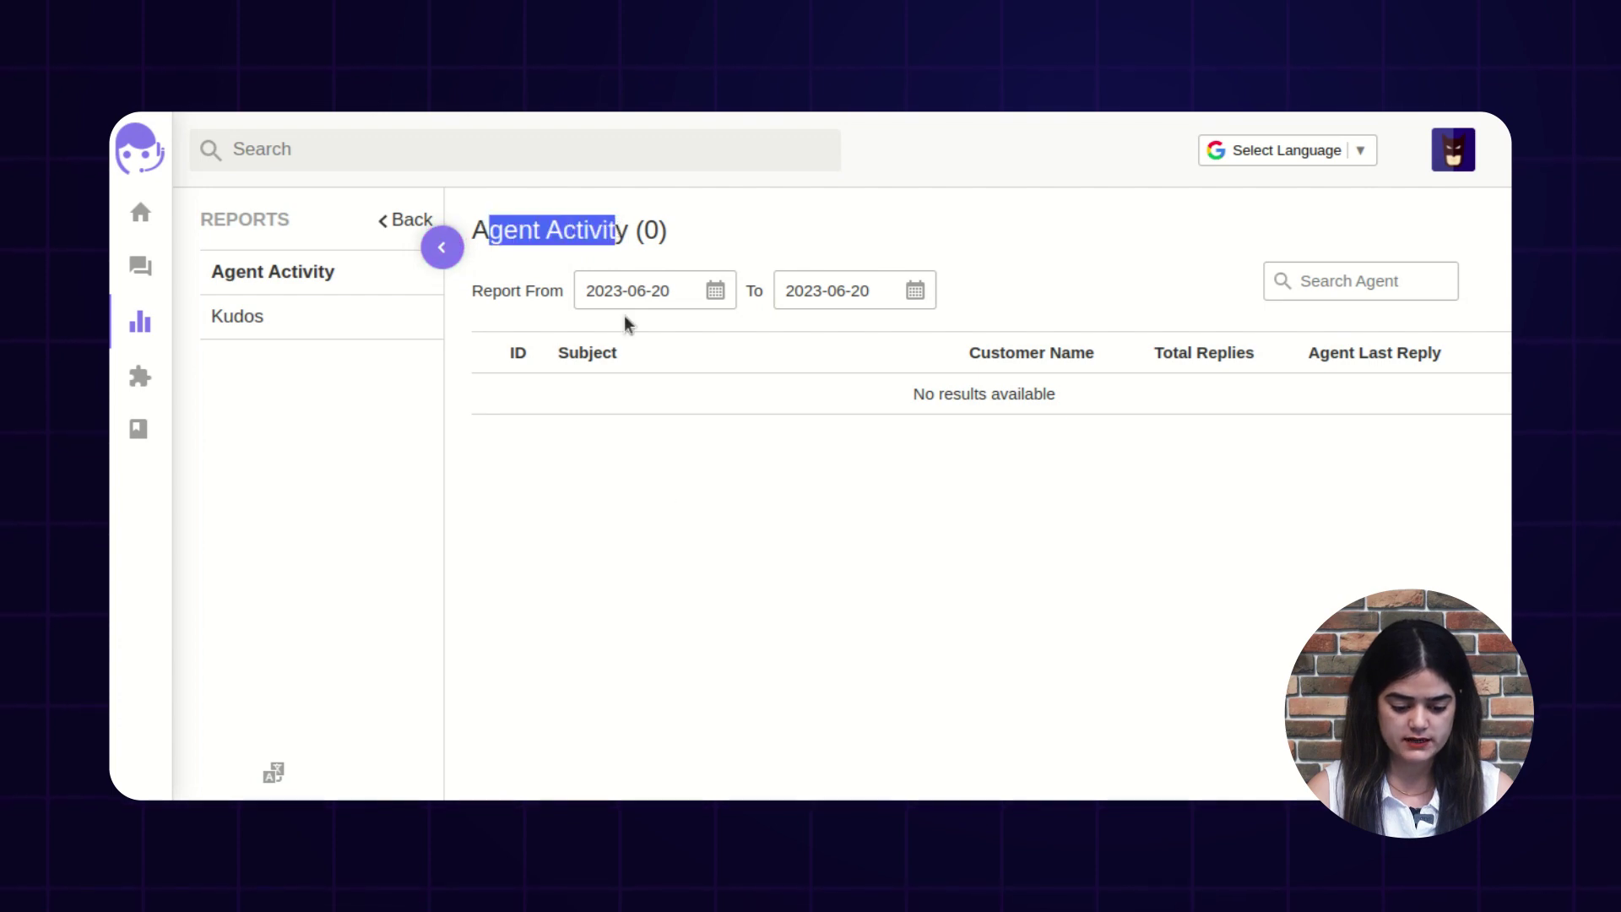
click(667, 460)
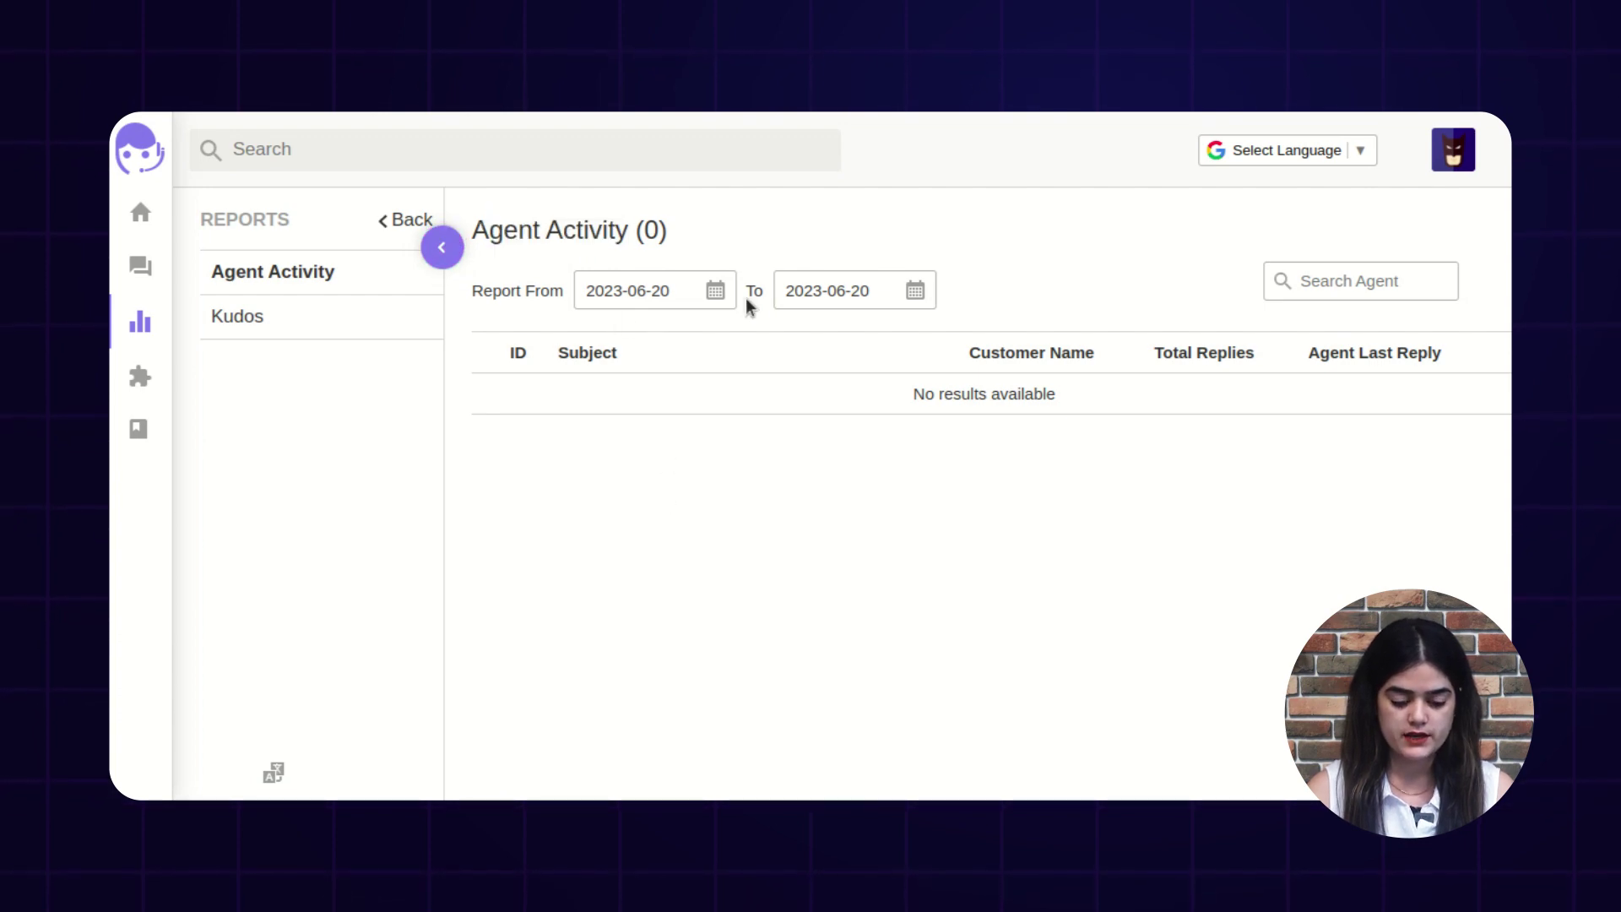
click(717, 293)
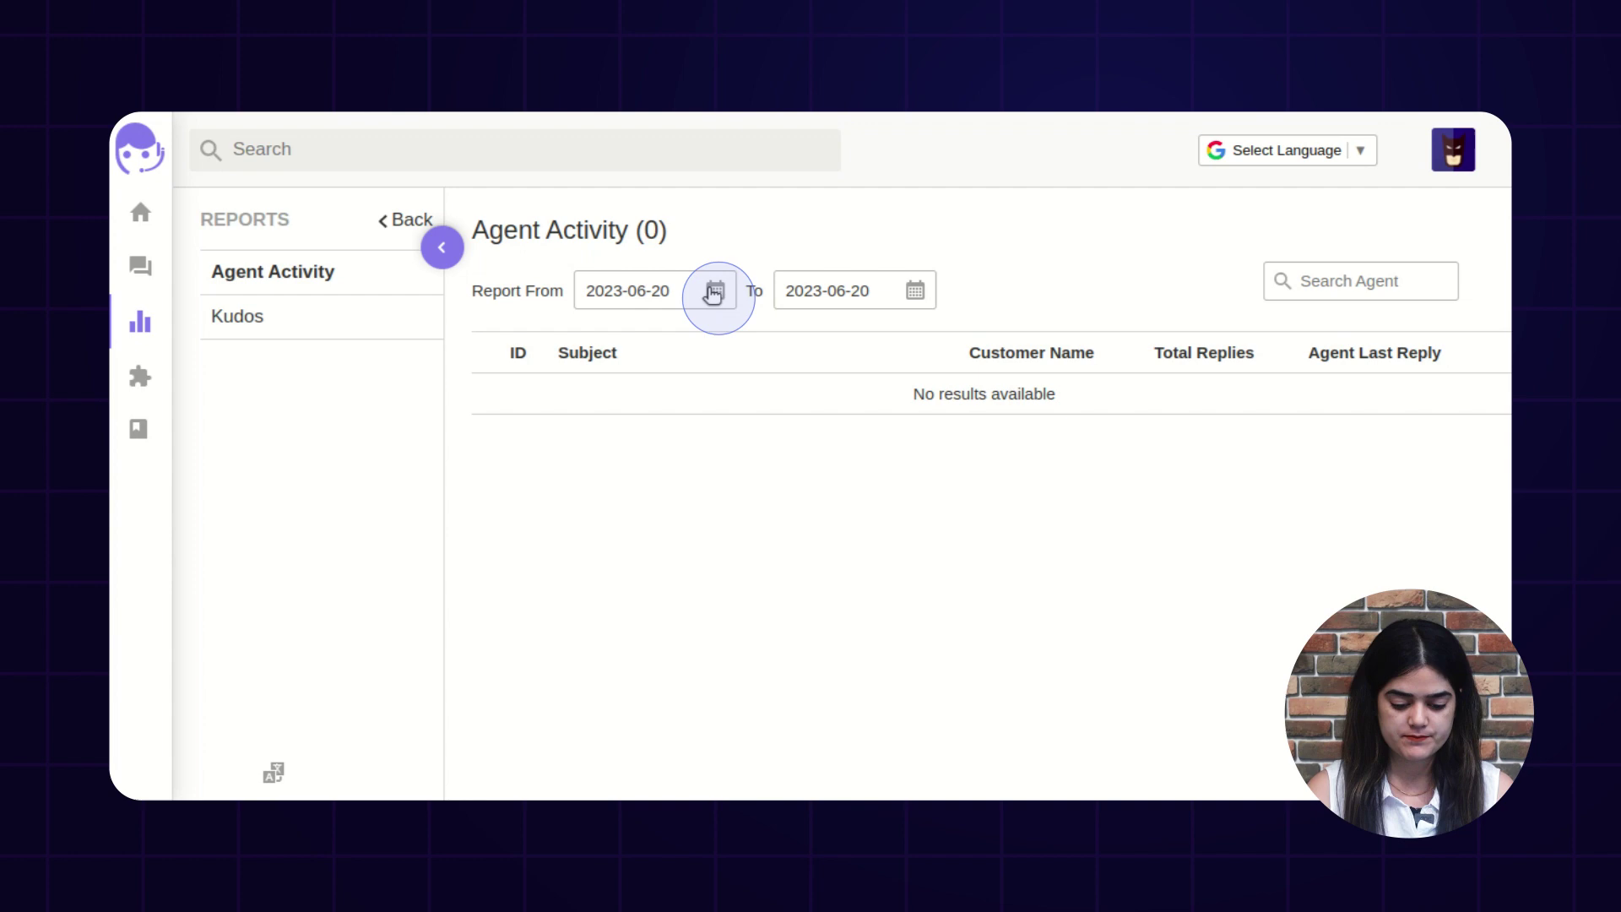
click(718, 342)
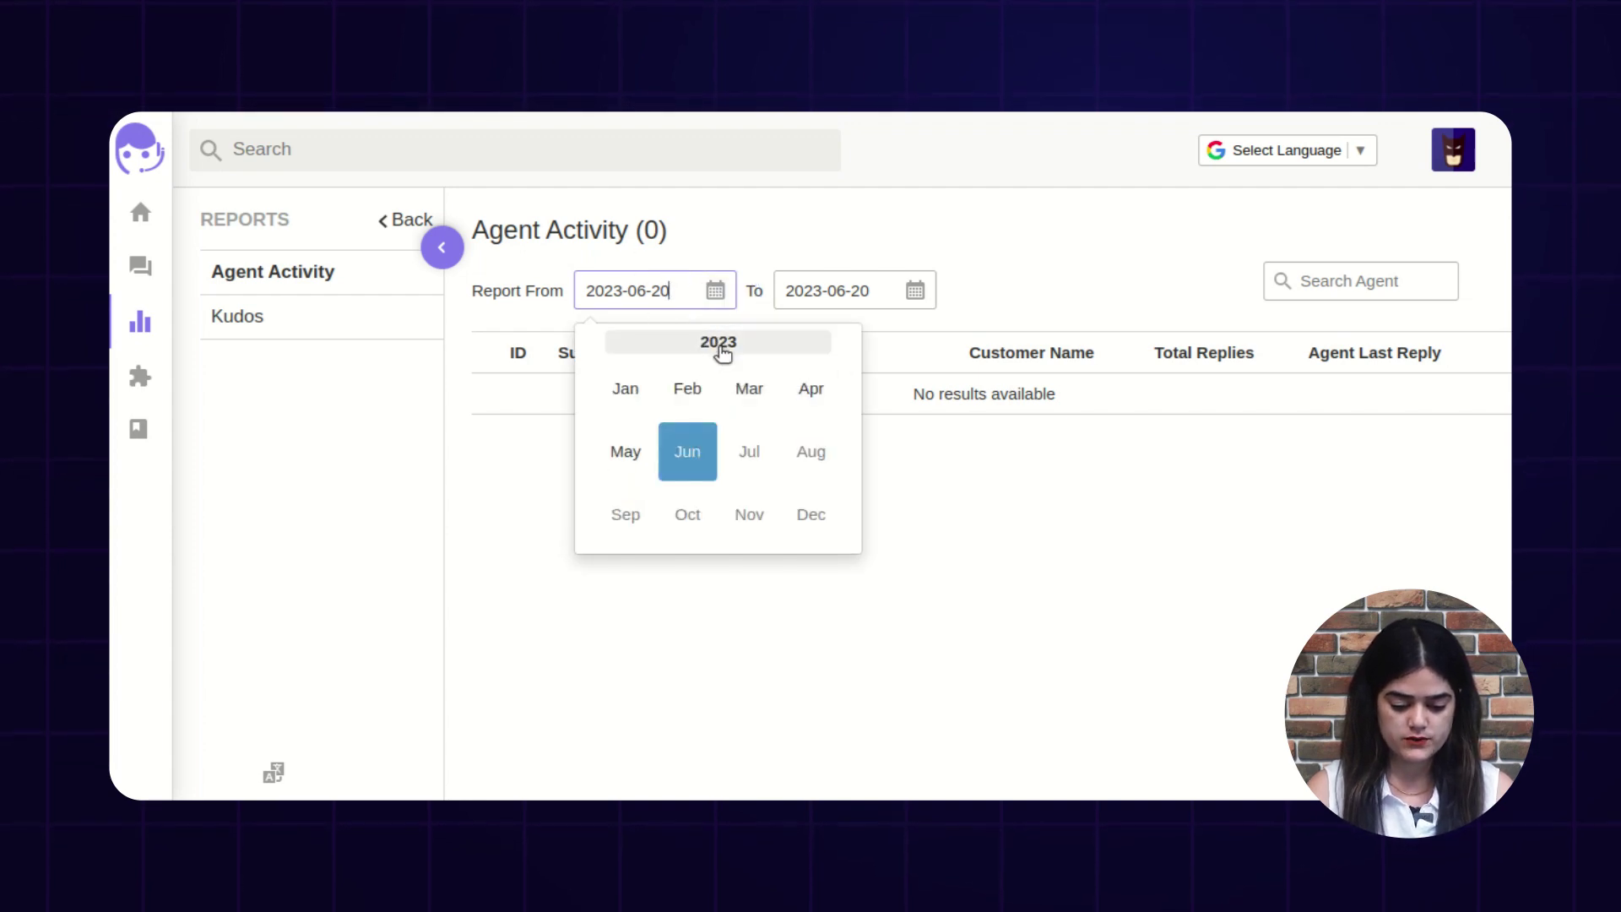
click(718, 340)
click(748, 388)
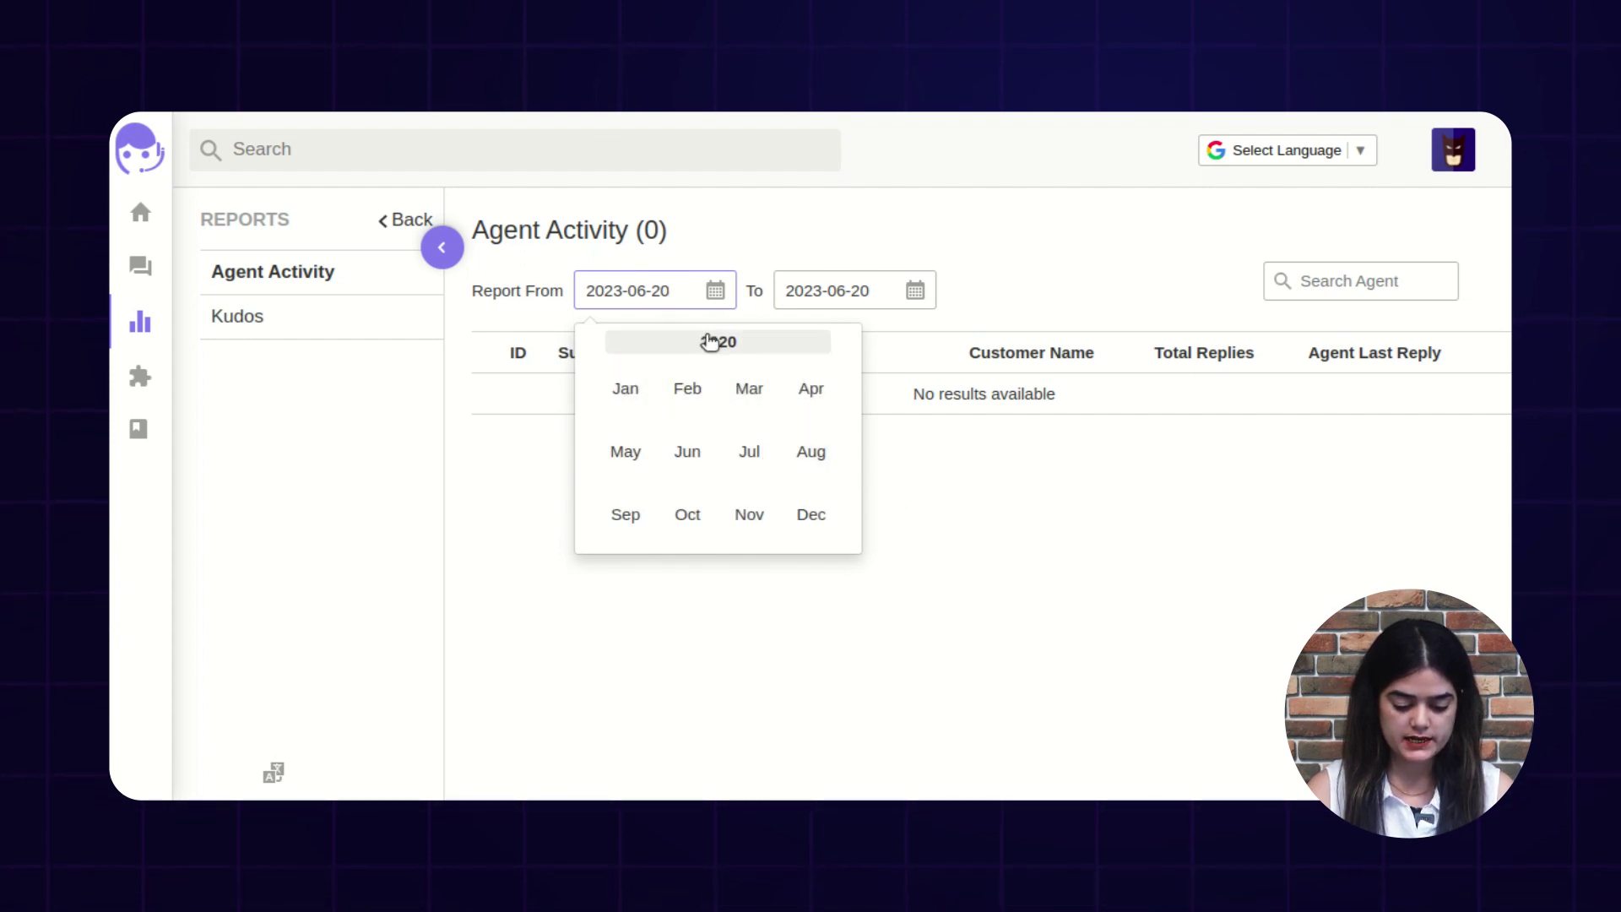
click(625, 392)
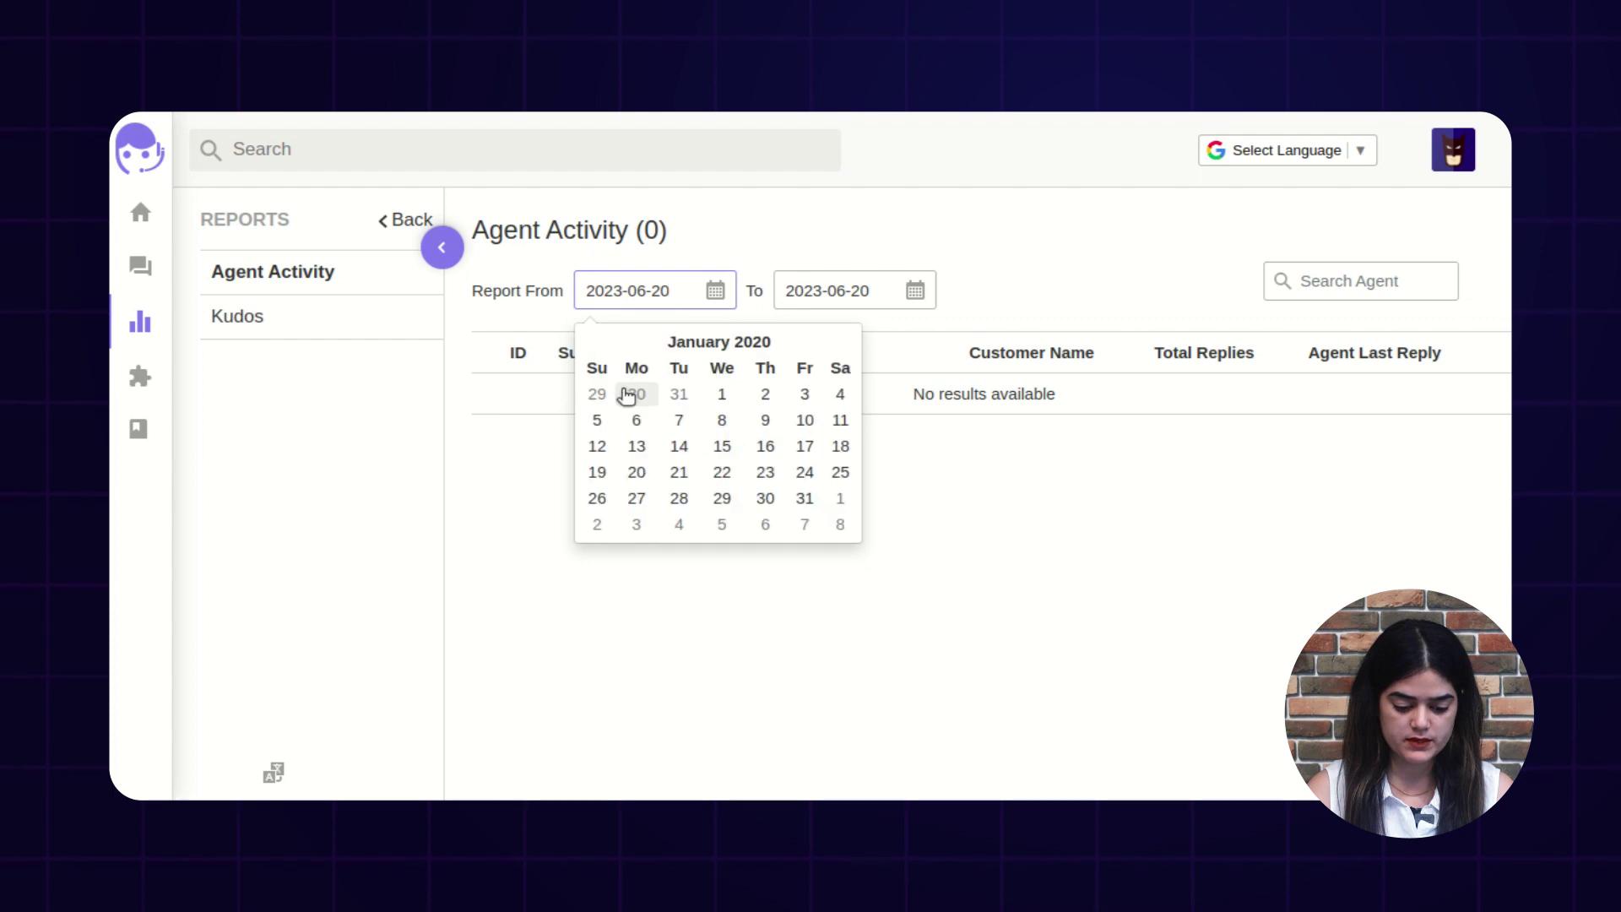
click(723, 392)
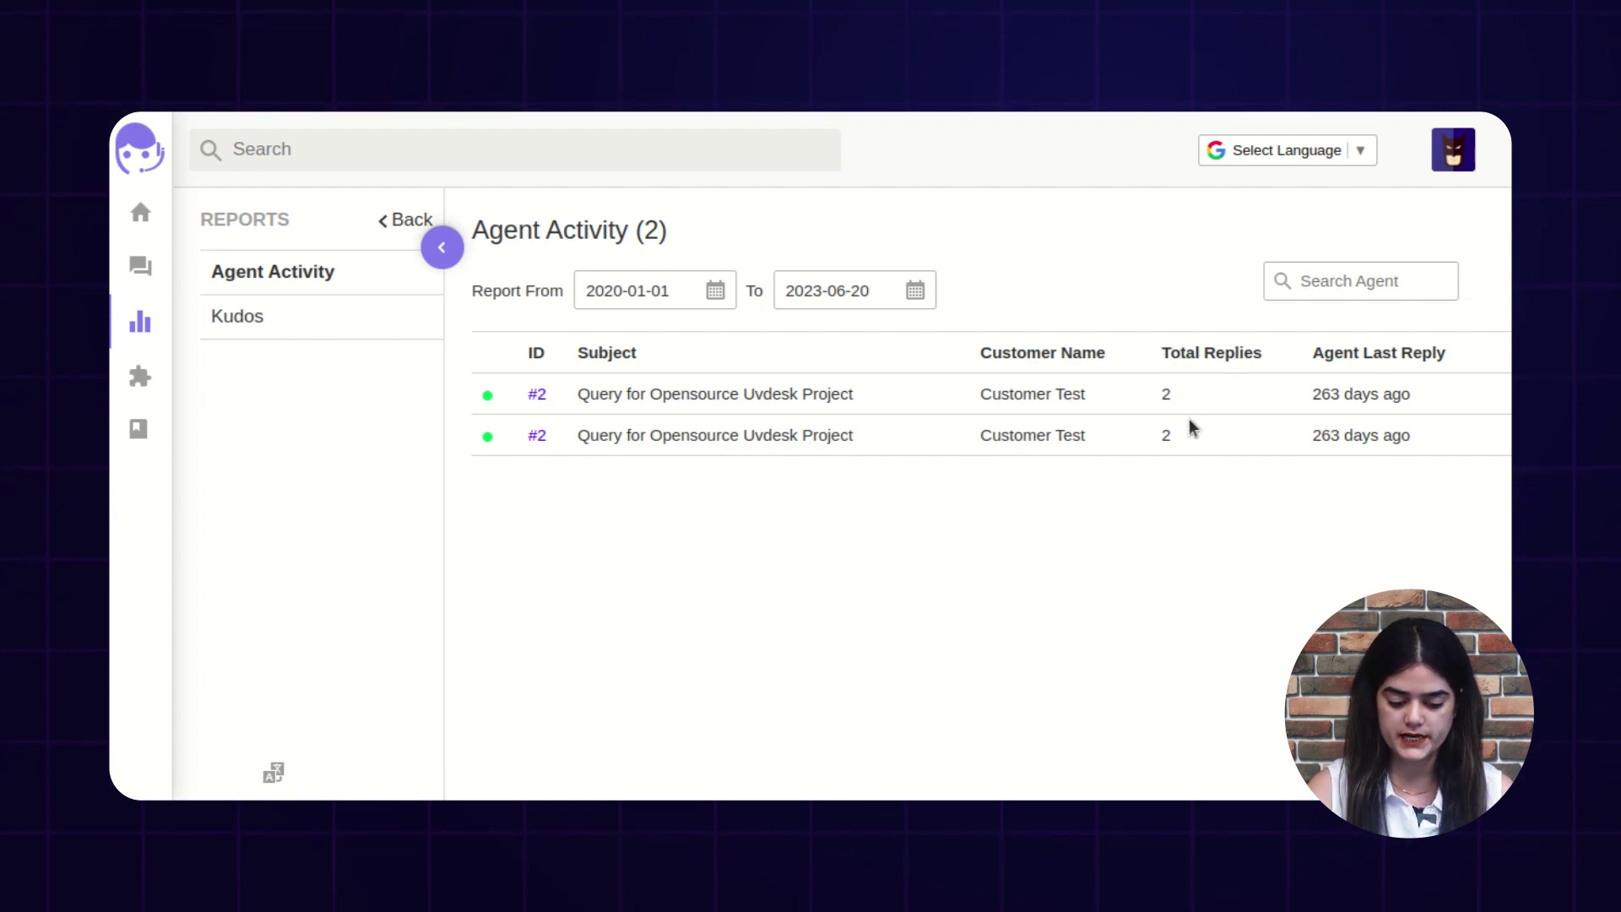
Filter the Agent Activity report to the admin agent, then return to the dashboard Reports
drag(1326, 350, 1412, 354)
click(1285, 502)
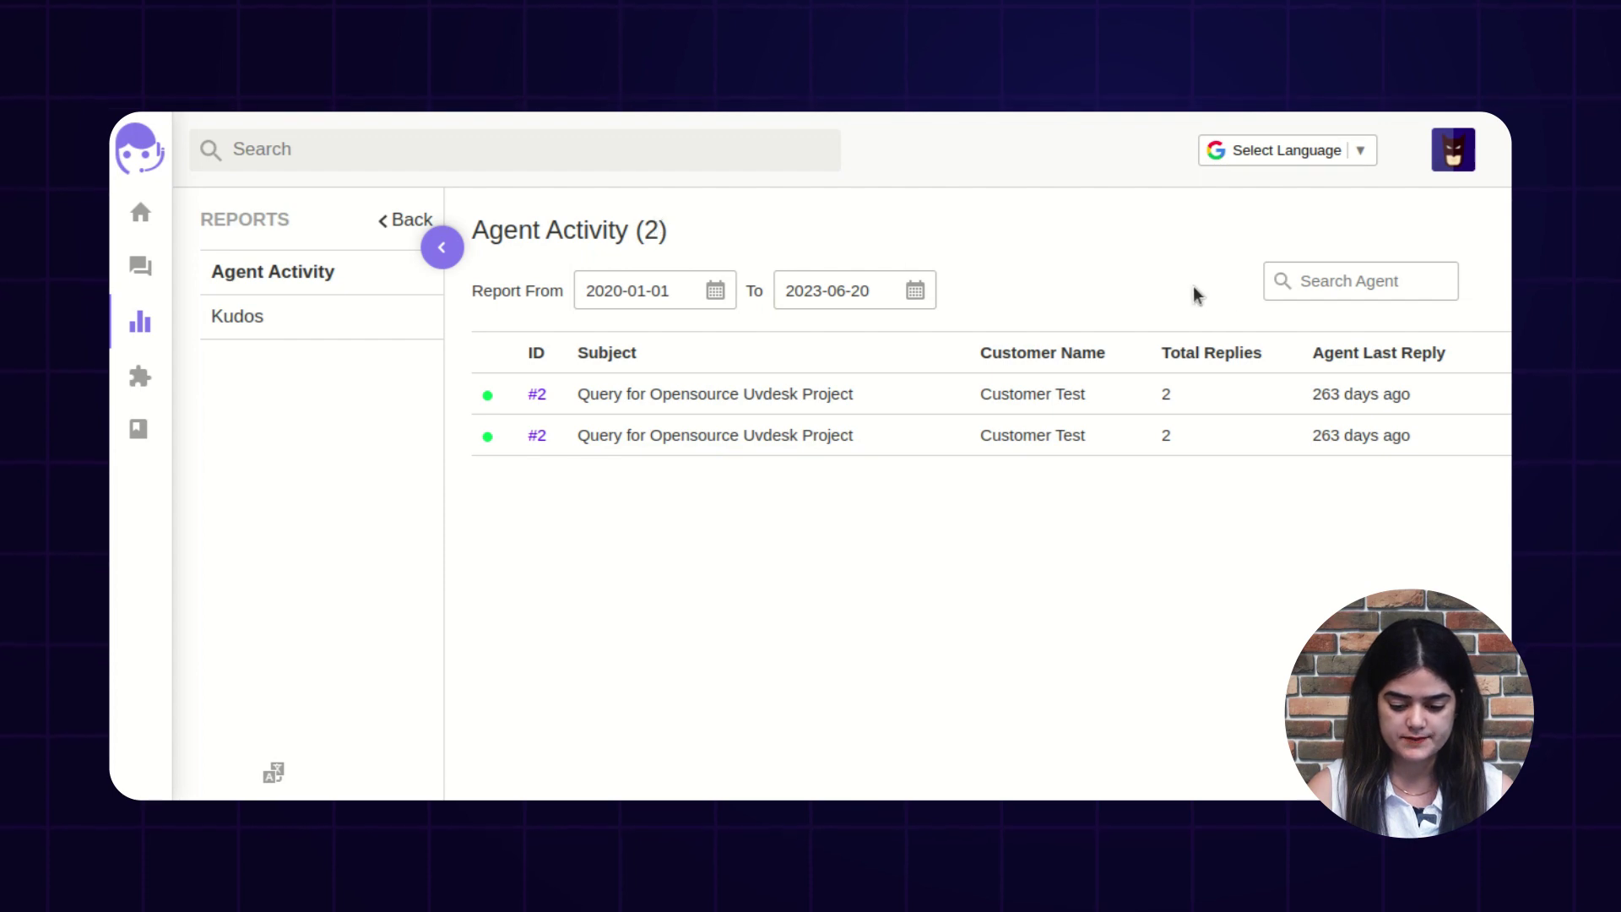
click(1311, 277)
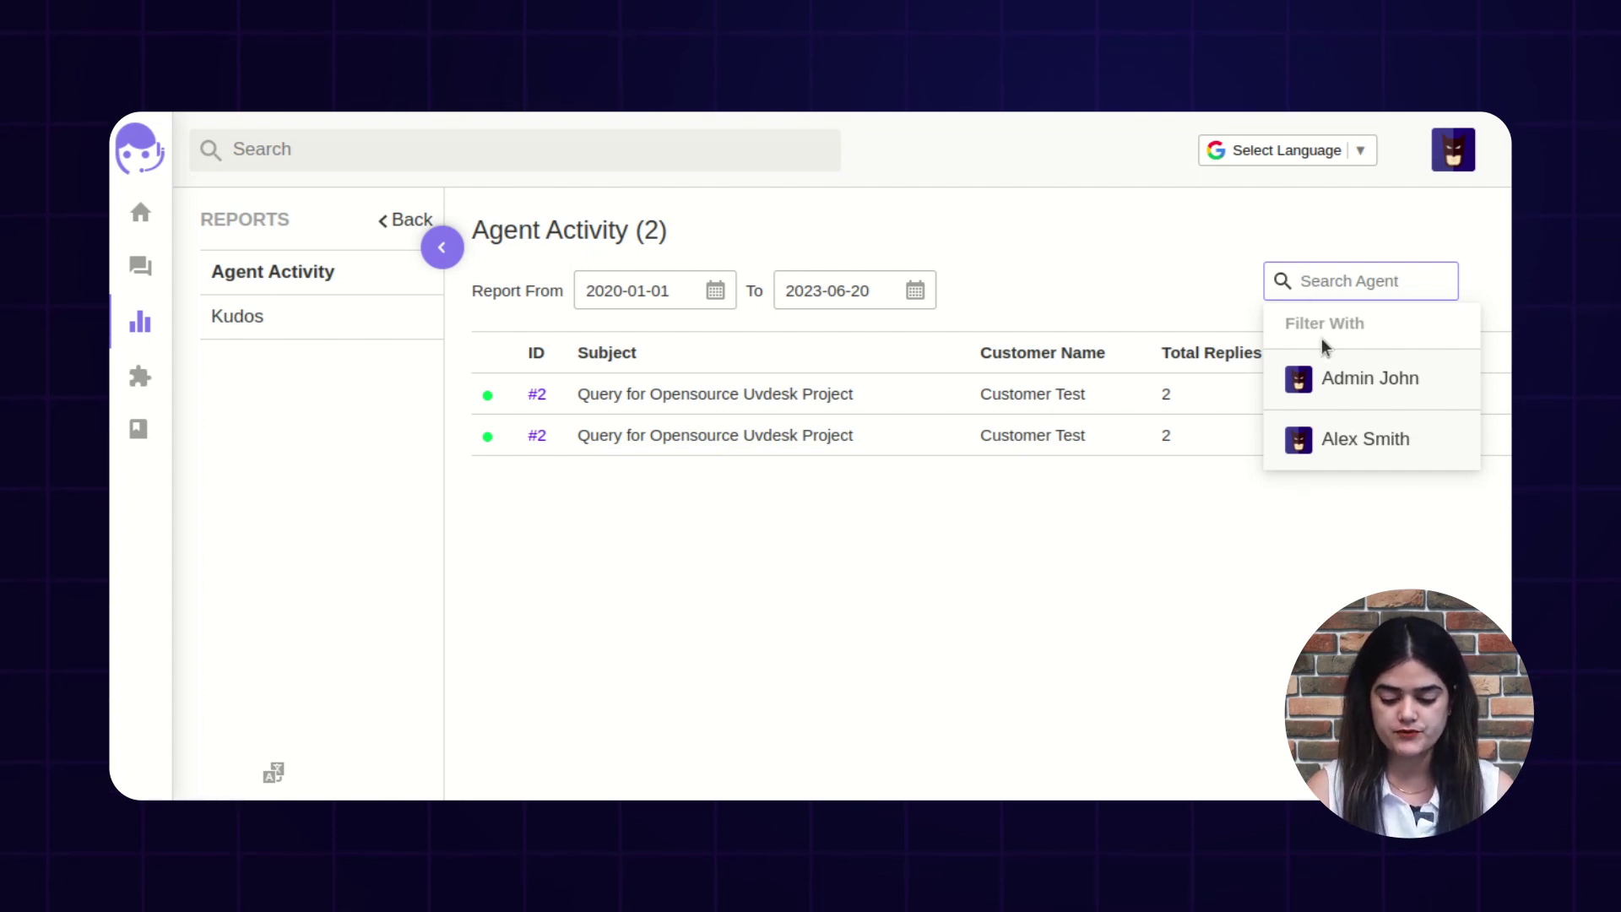
click(1349, 447)
double_click(1323, 281)
triple_click(1324, 281)
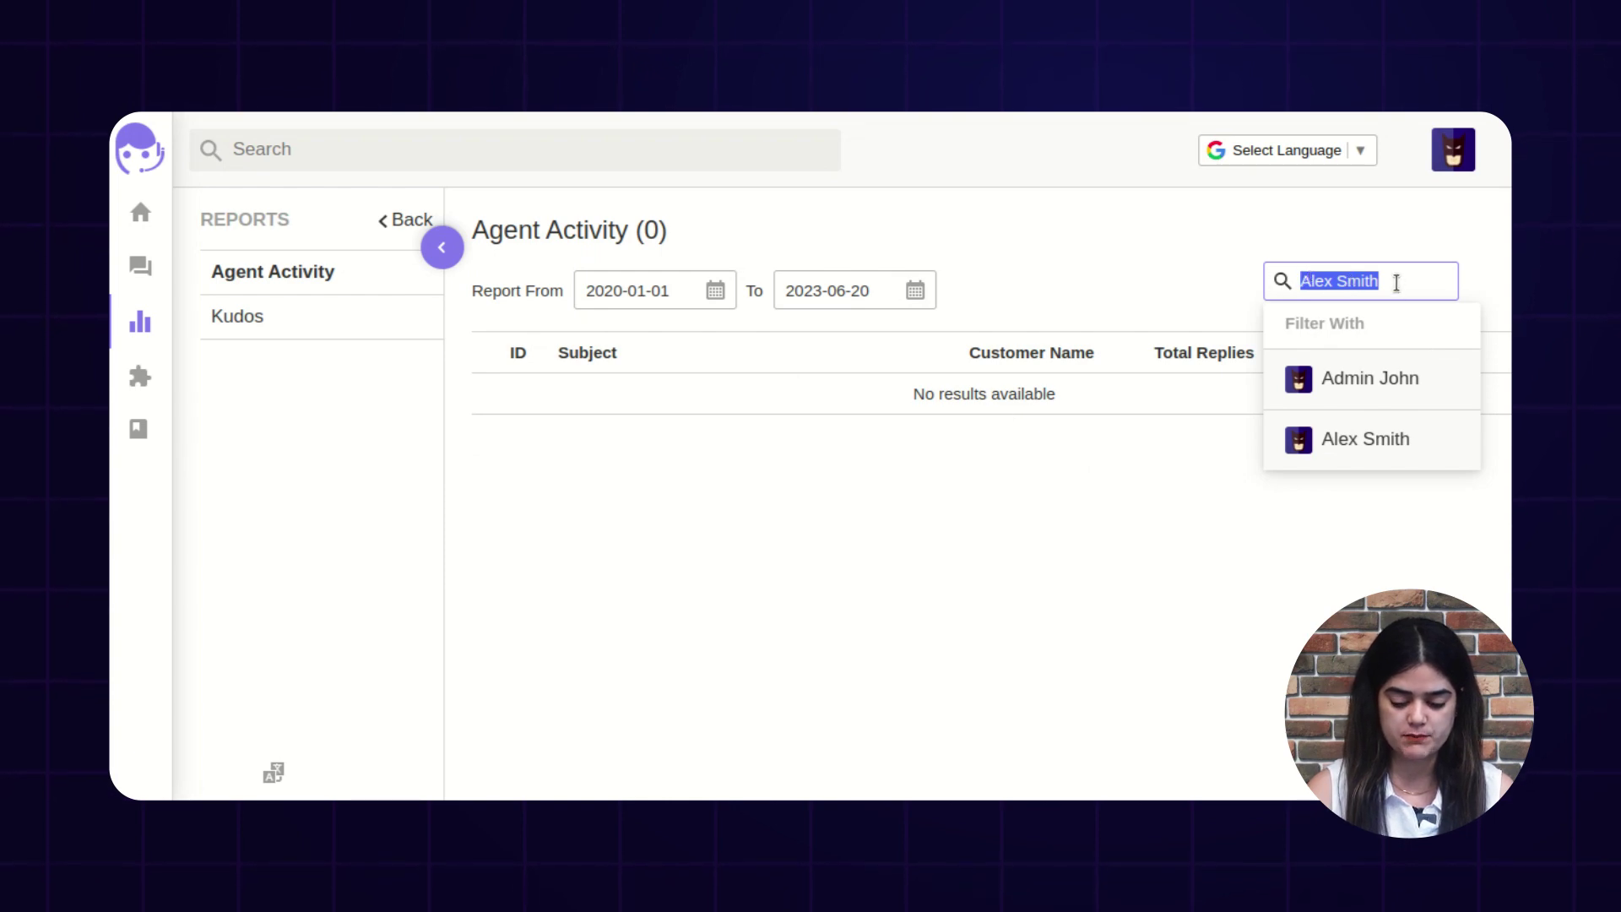
click(1371, 378)
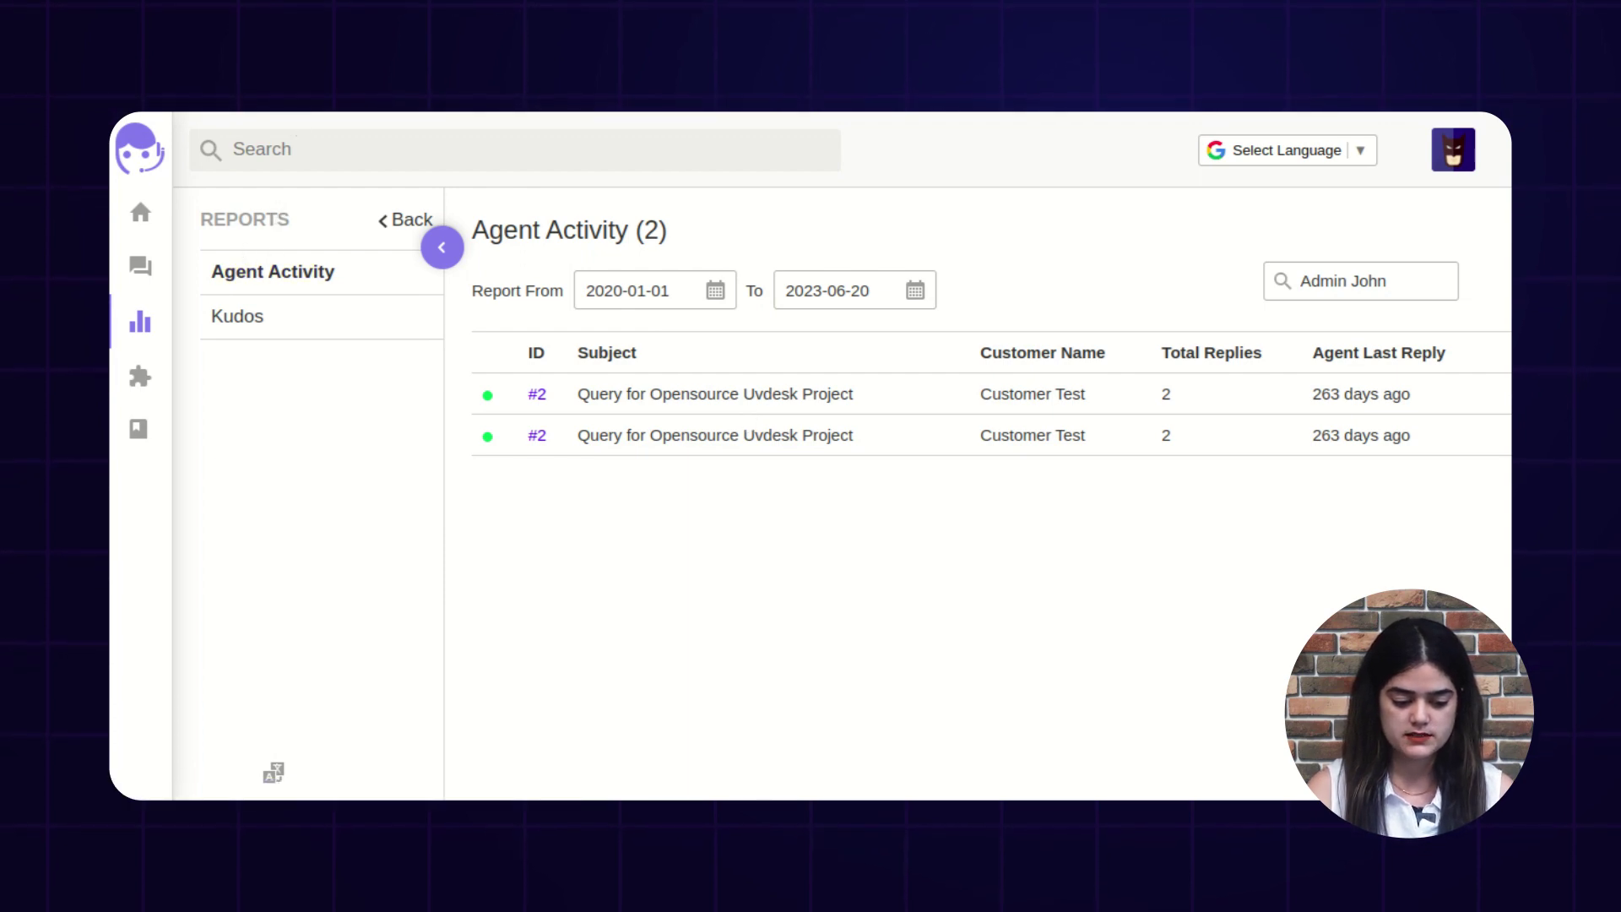
click(405, 219)
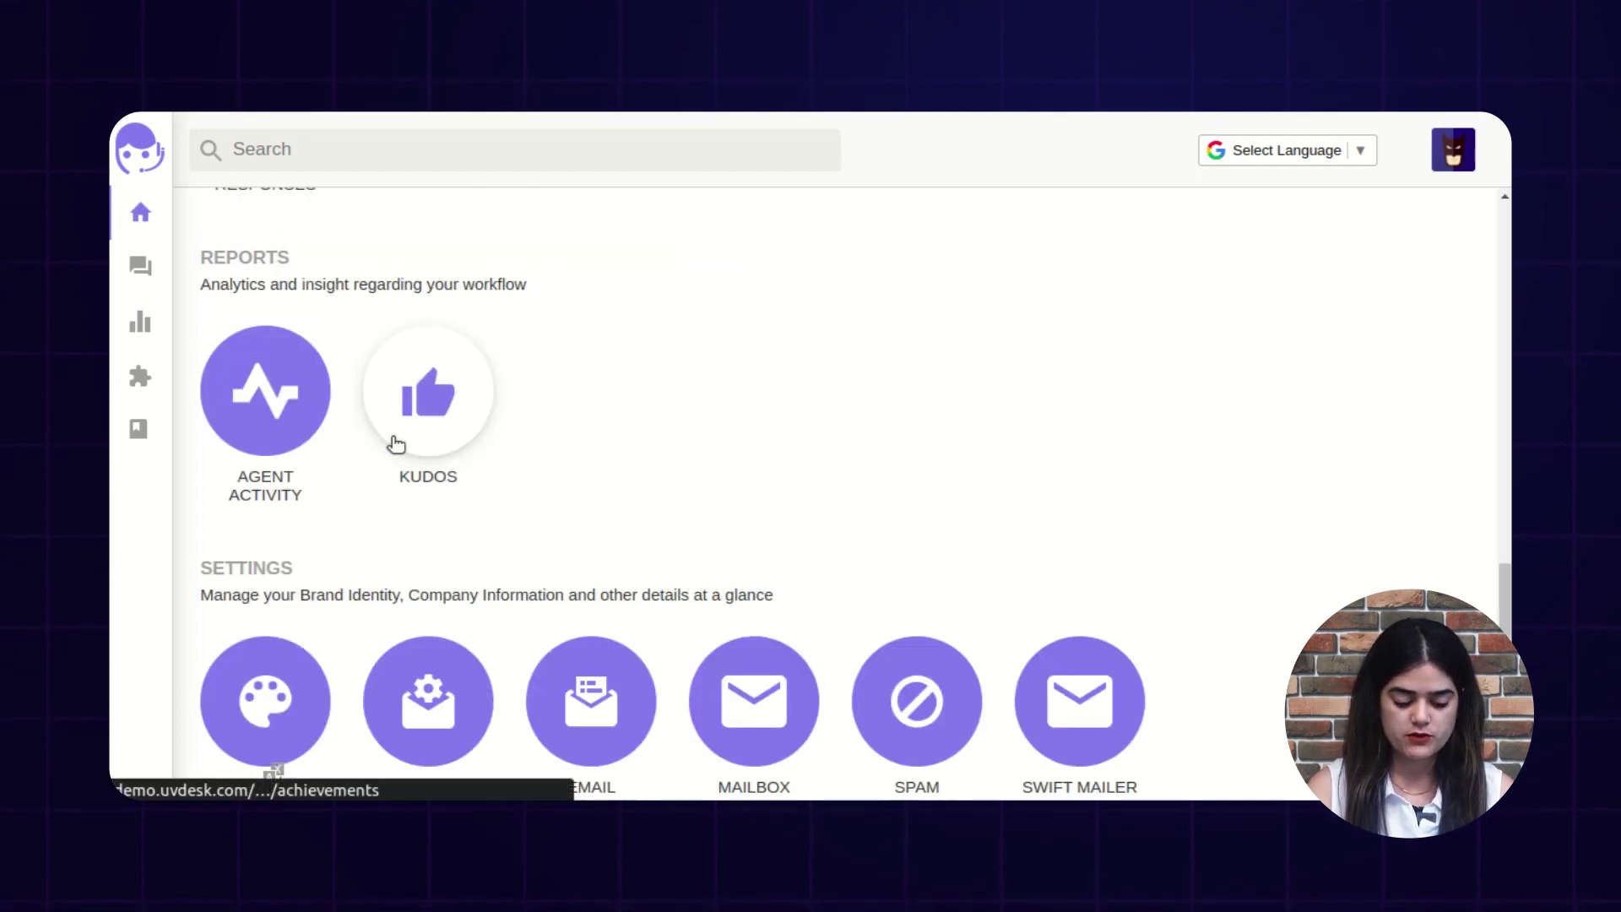
Open the Kudos report from the dashboard's Reports section in the same tab
right_click(406, 394)
key(Escape)
click(406, 394)
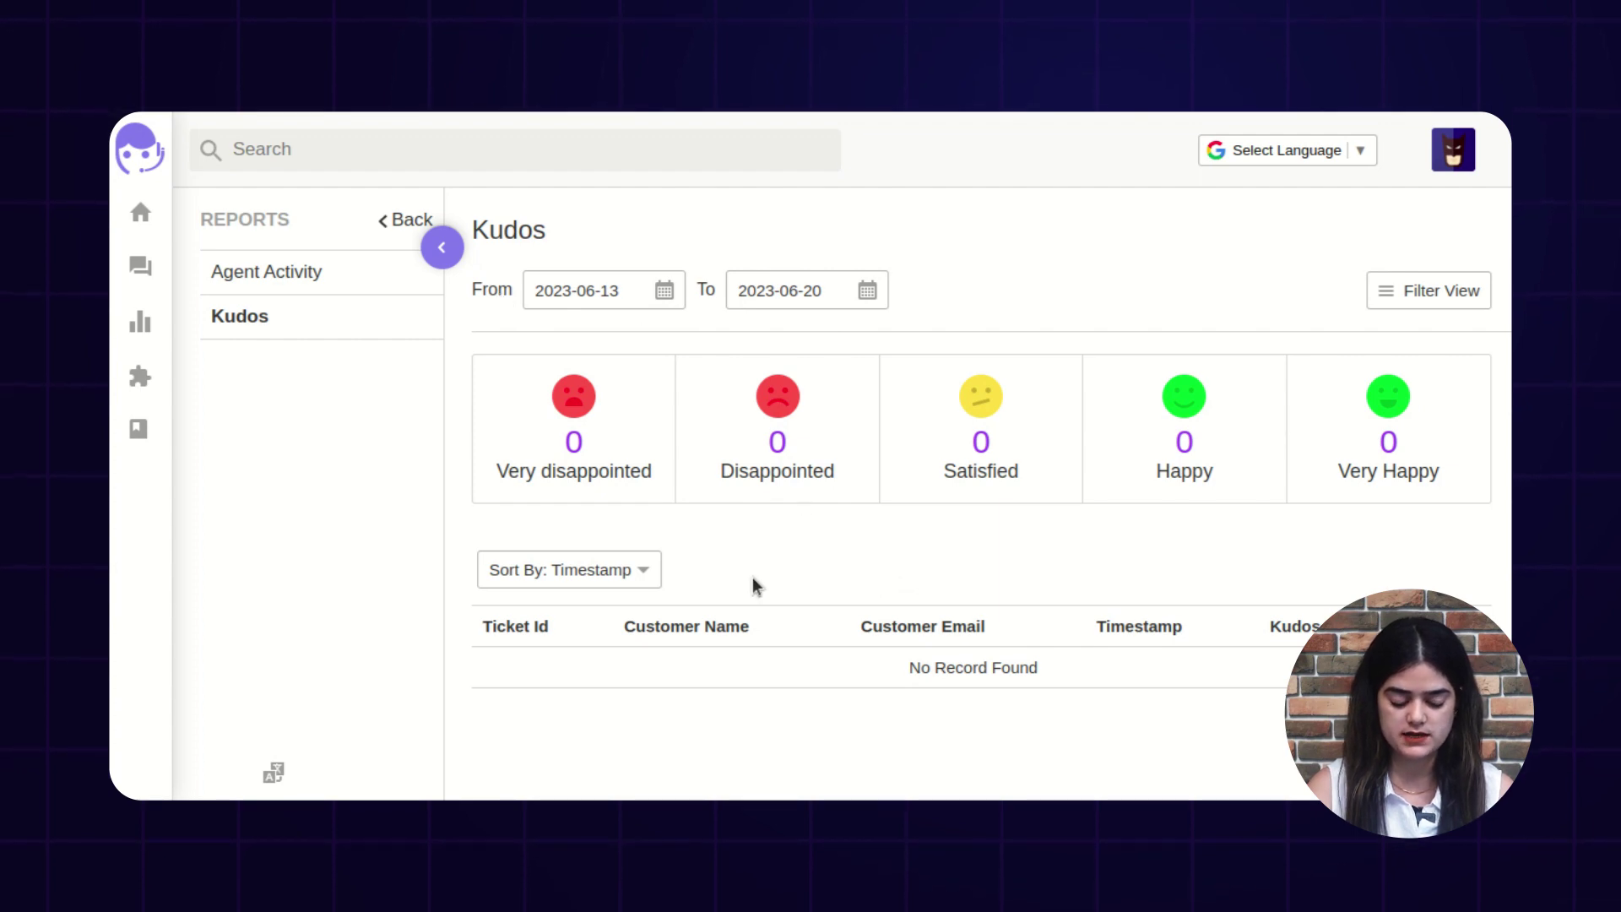
Change the Kudos report's From date to 2020-01-01 to show the Very Happy rating
click(665, 291)
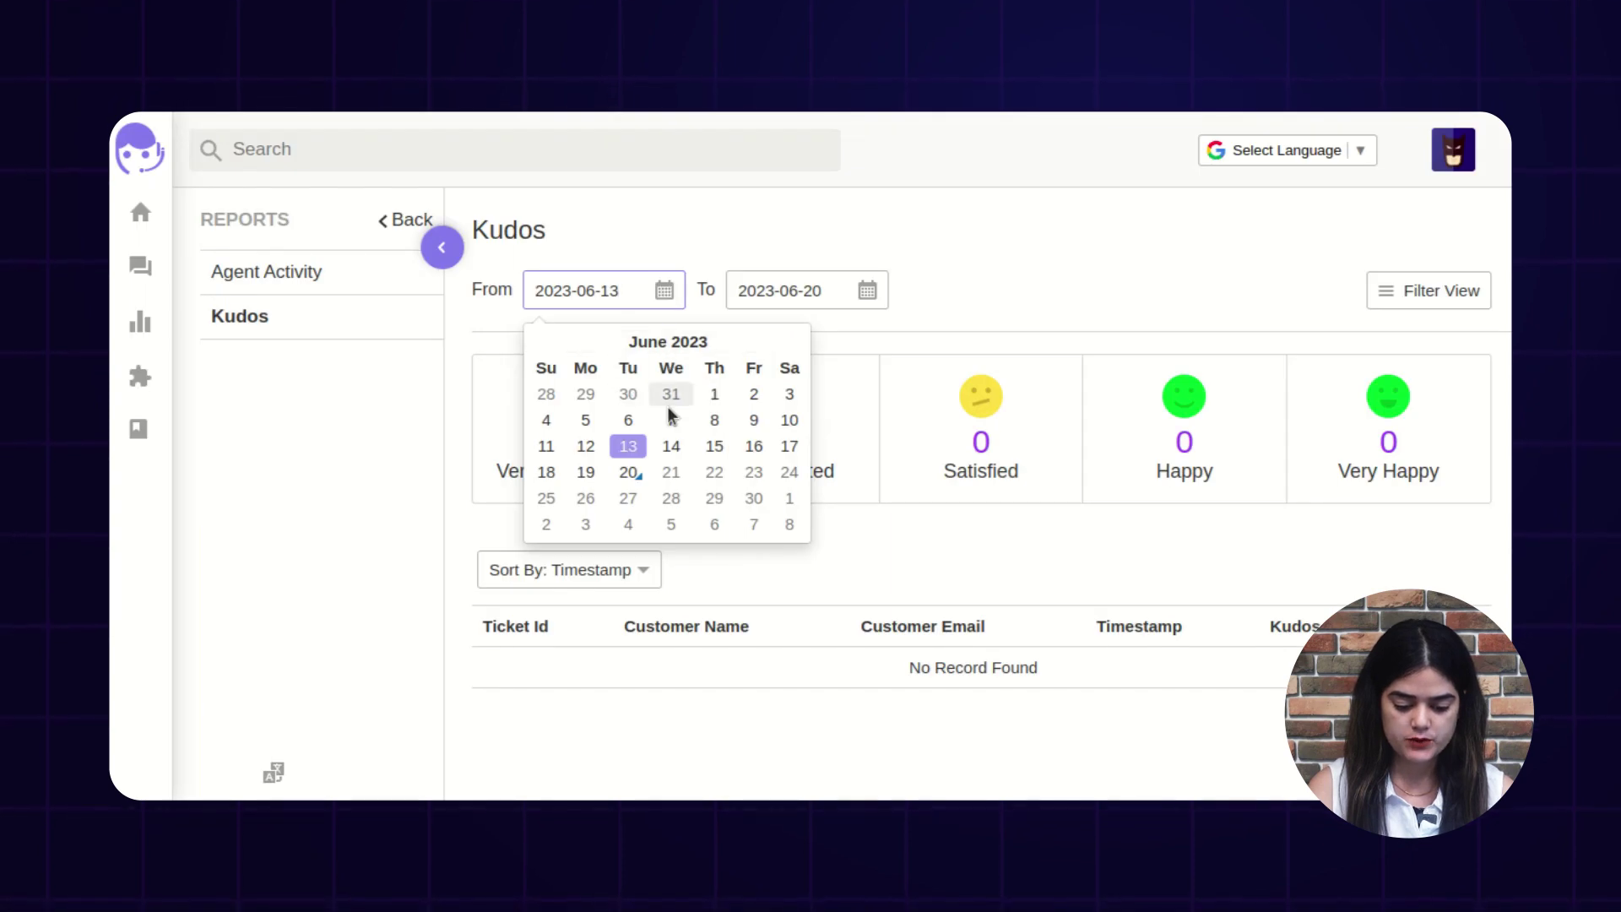
click(668, 341)
click(689, 345)
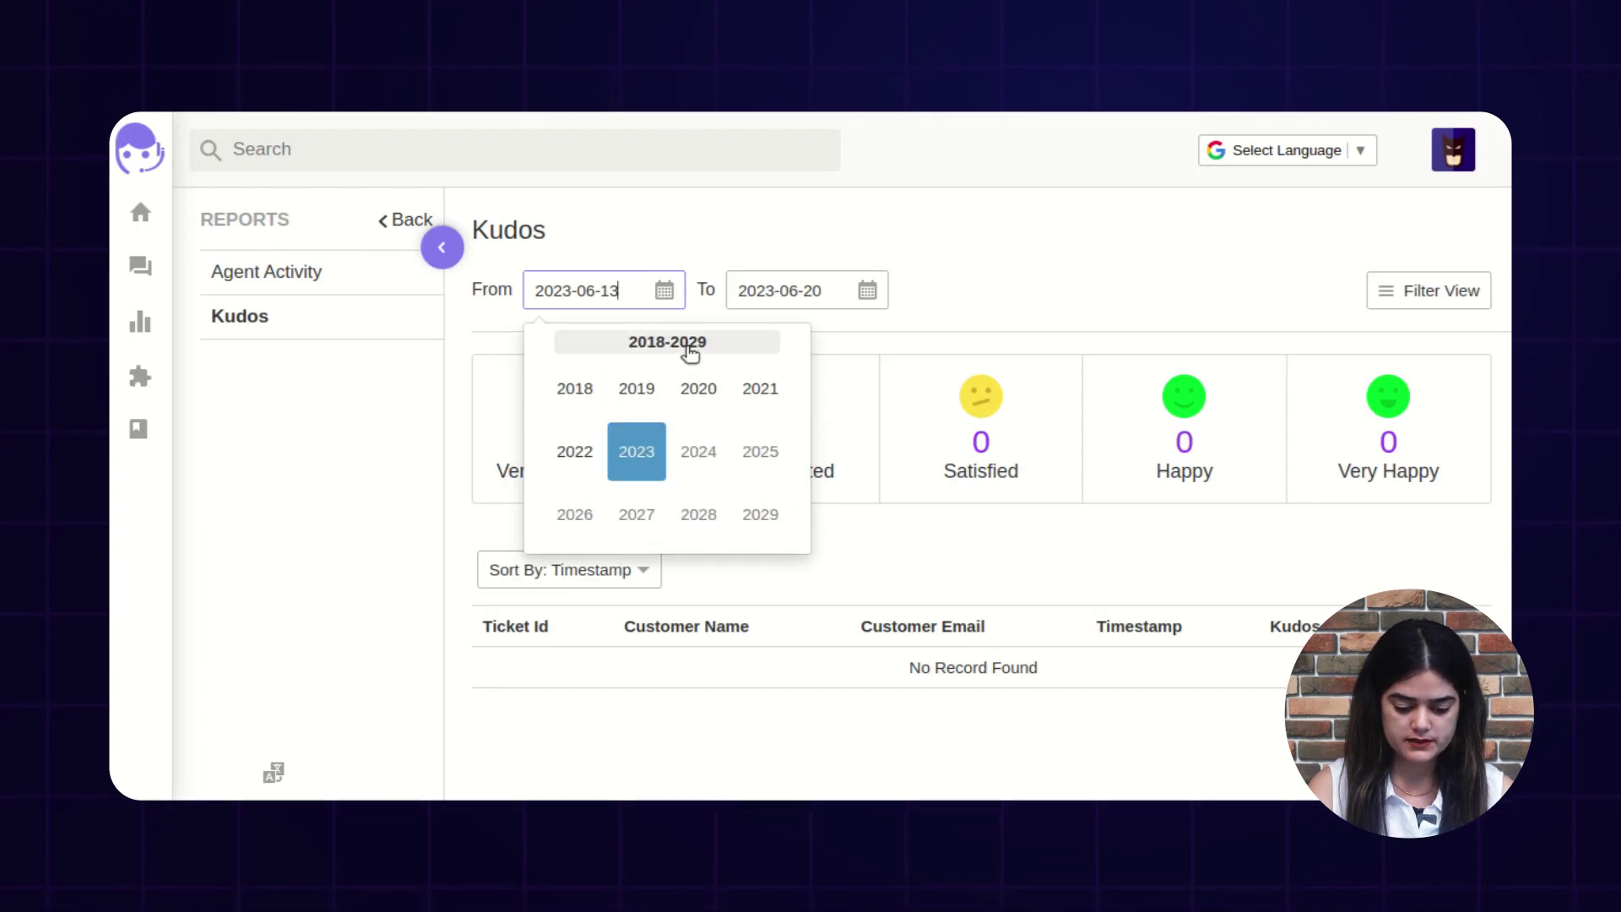
click(698, 388)
click(585, 395)
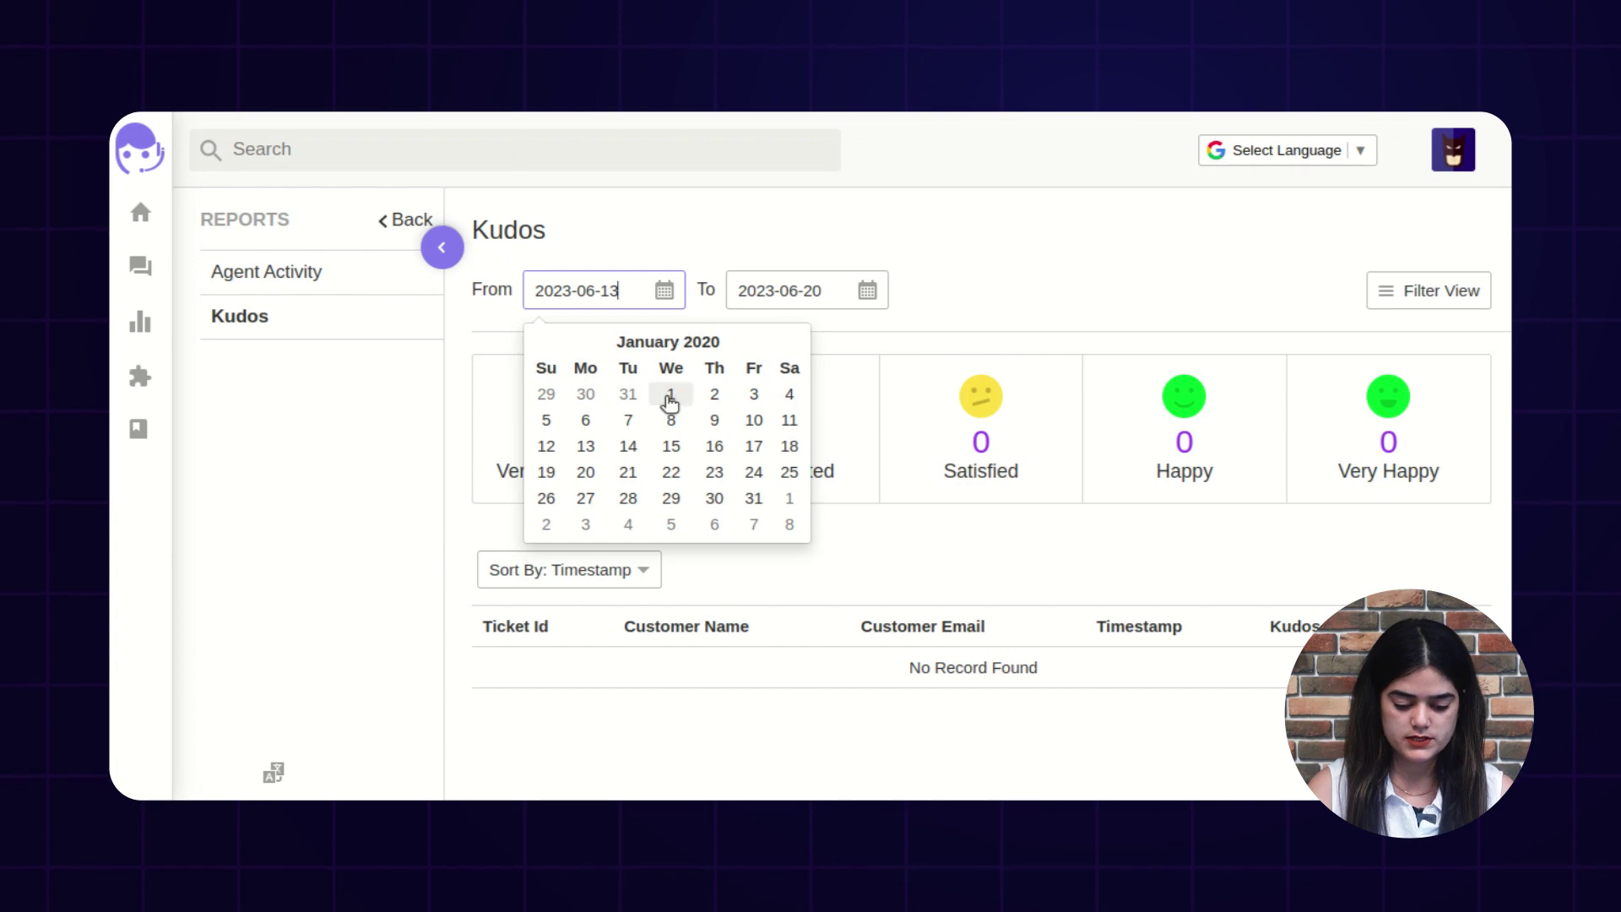
click(672, 397)
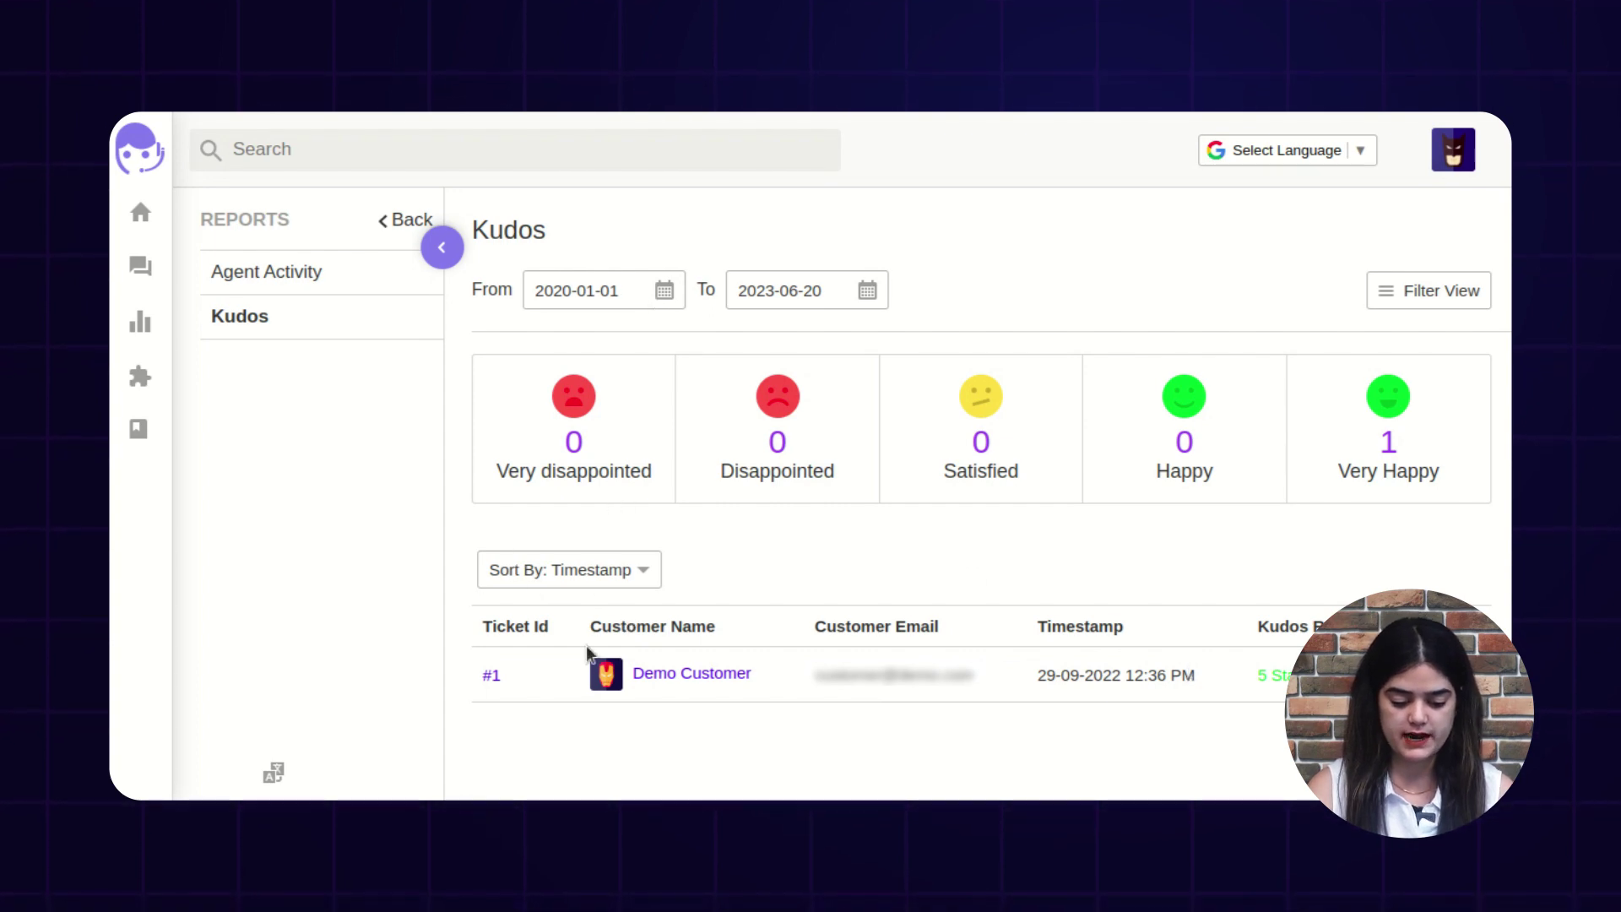
drag(489, 626, 706, 626)
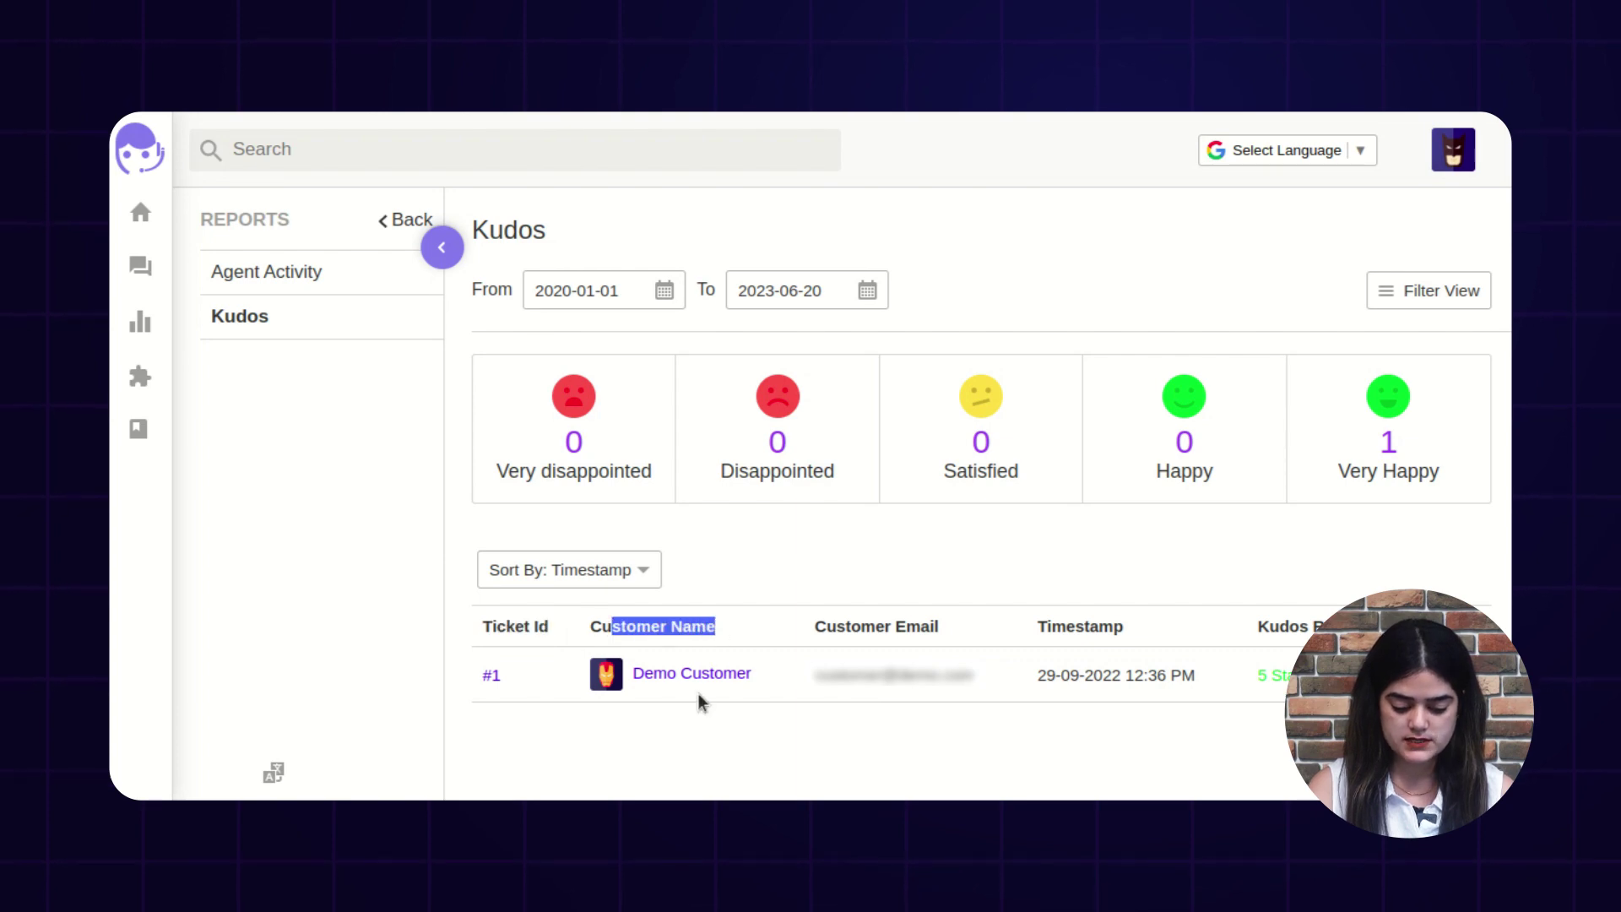
click(687, 755)
drag(813, 627, 939, 627)
click(778, 751)
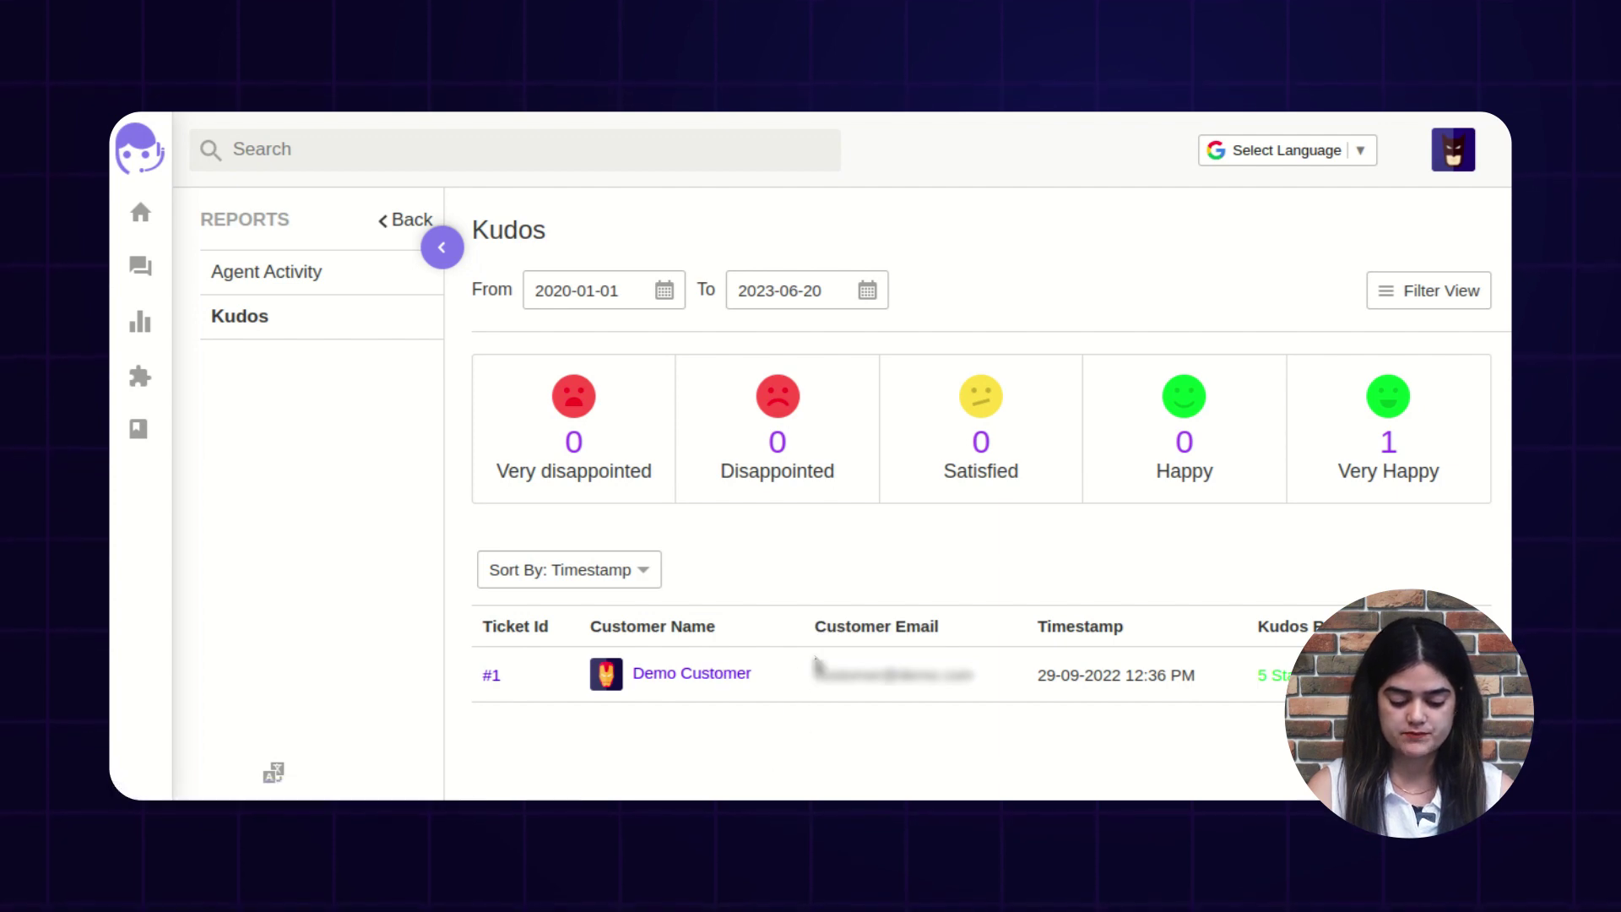
double_click(1081, 626)
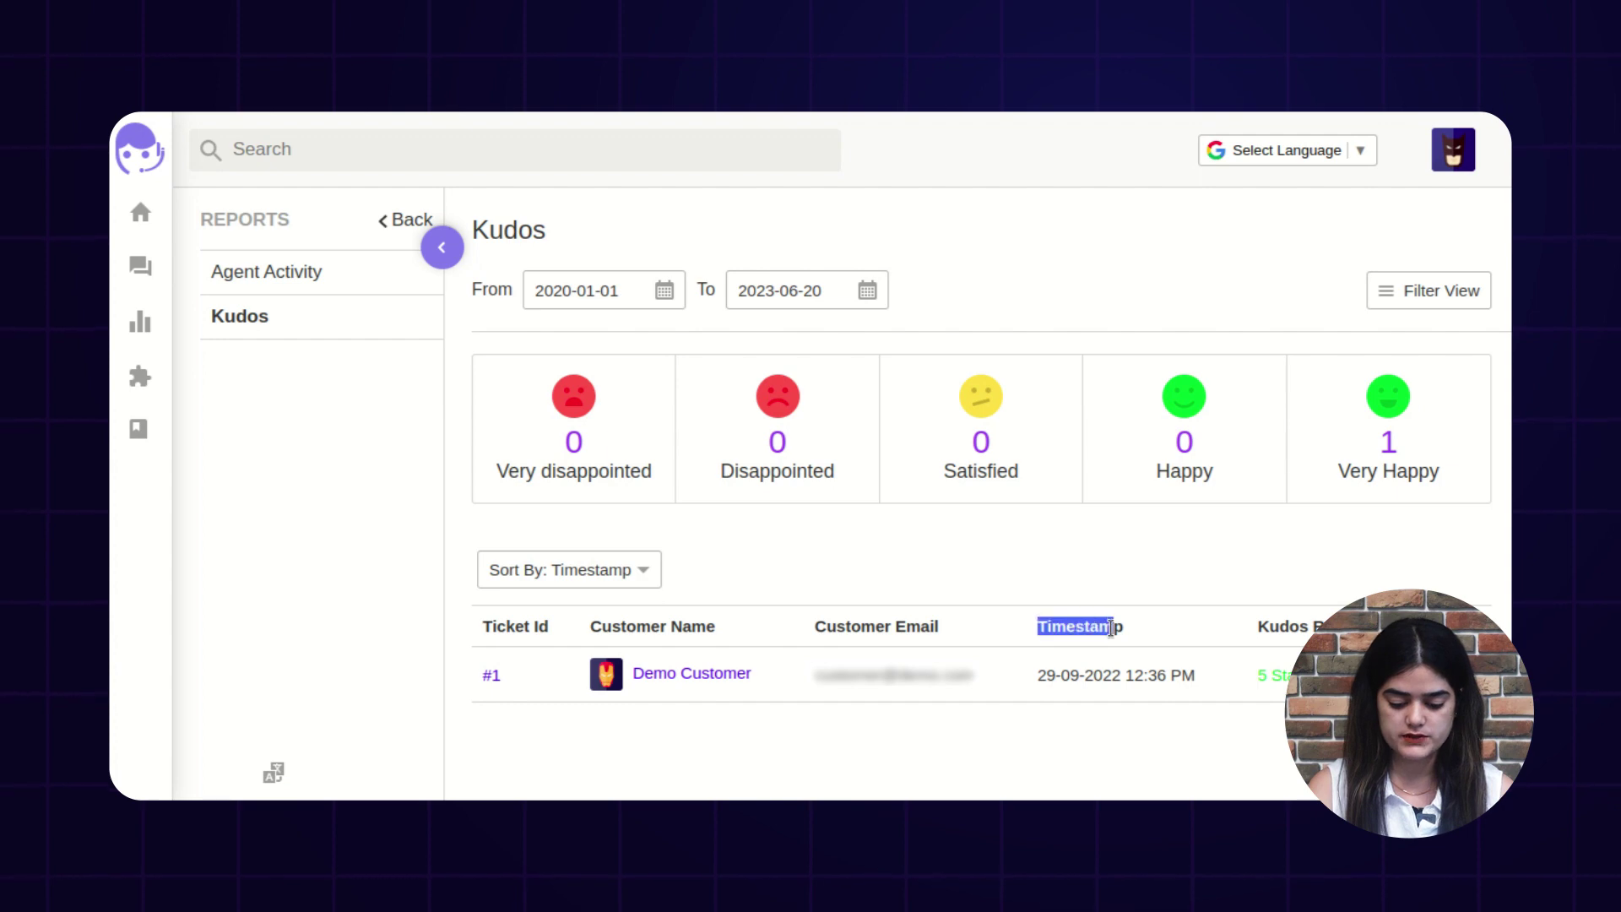
click(1048, 761)
drag(1365, 625, 1269, 625)
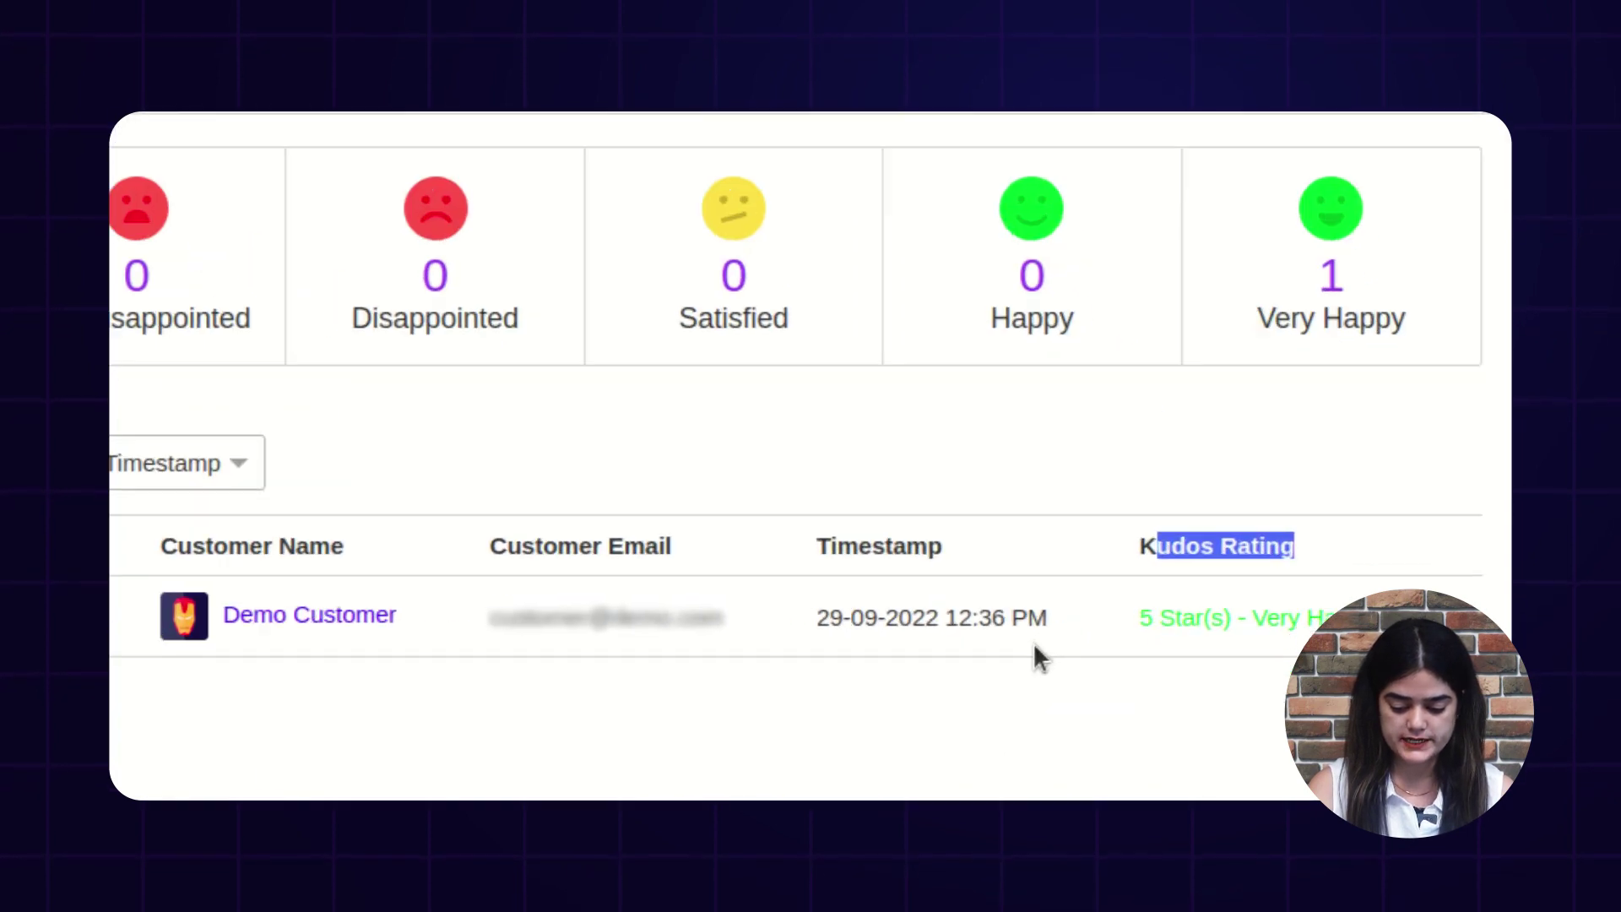
click(1270, 674)
drag(1062, 590, 1351, 591)
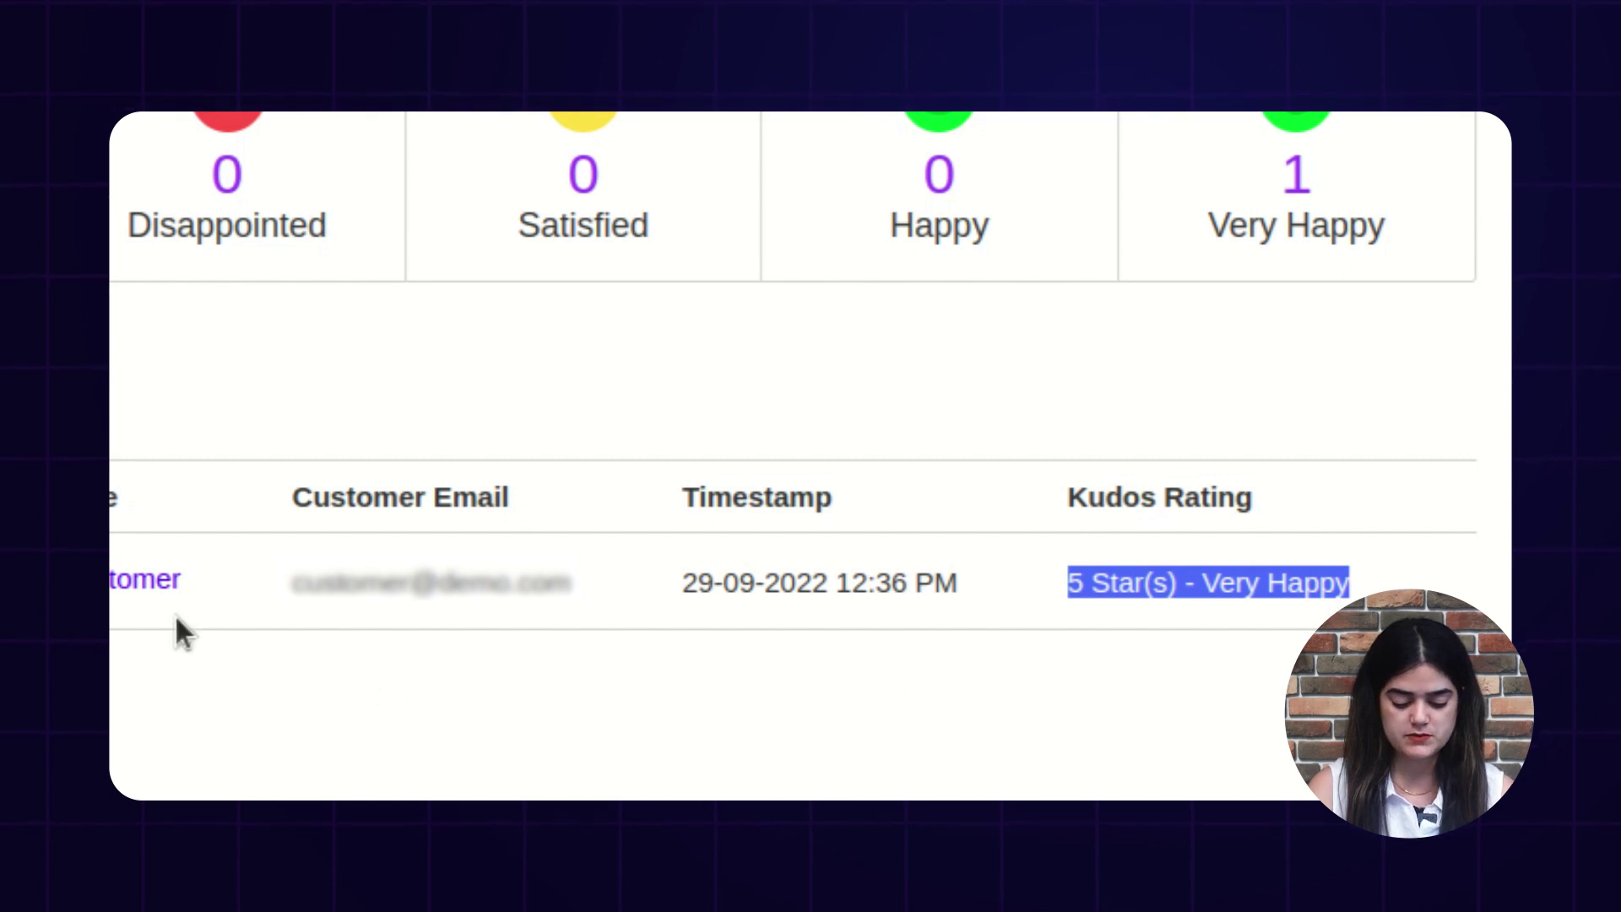
click(1042, 714)
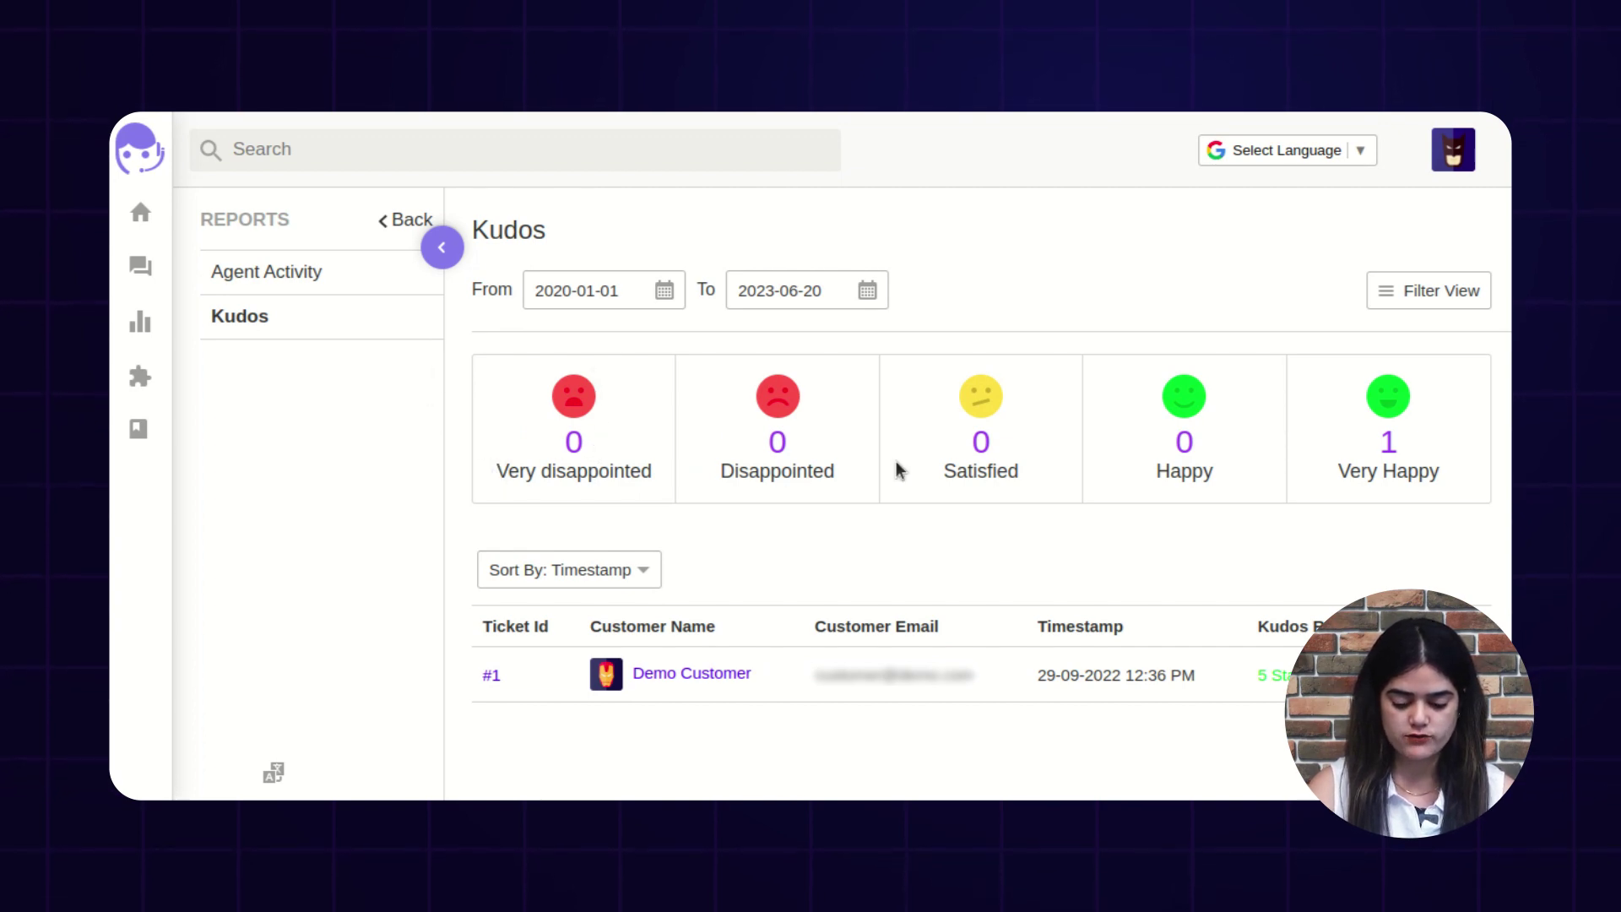
drag(506, 474, 812, 470)
click(720, 471)
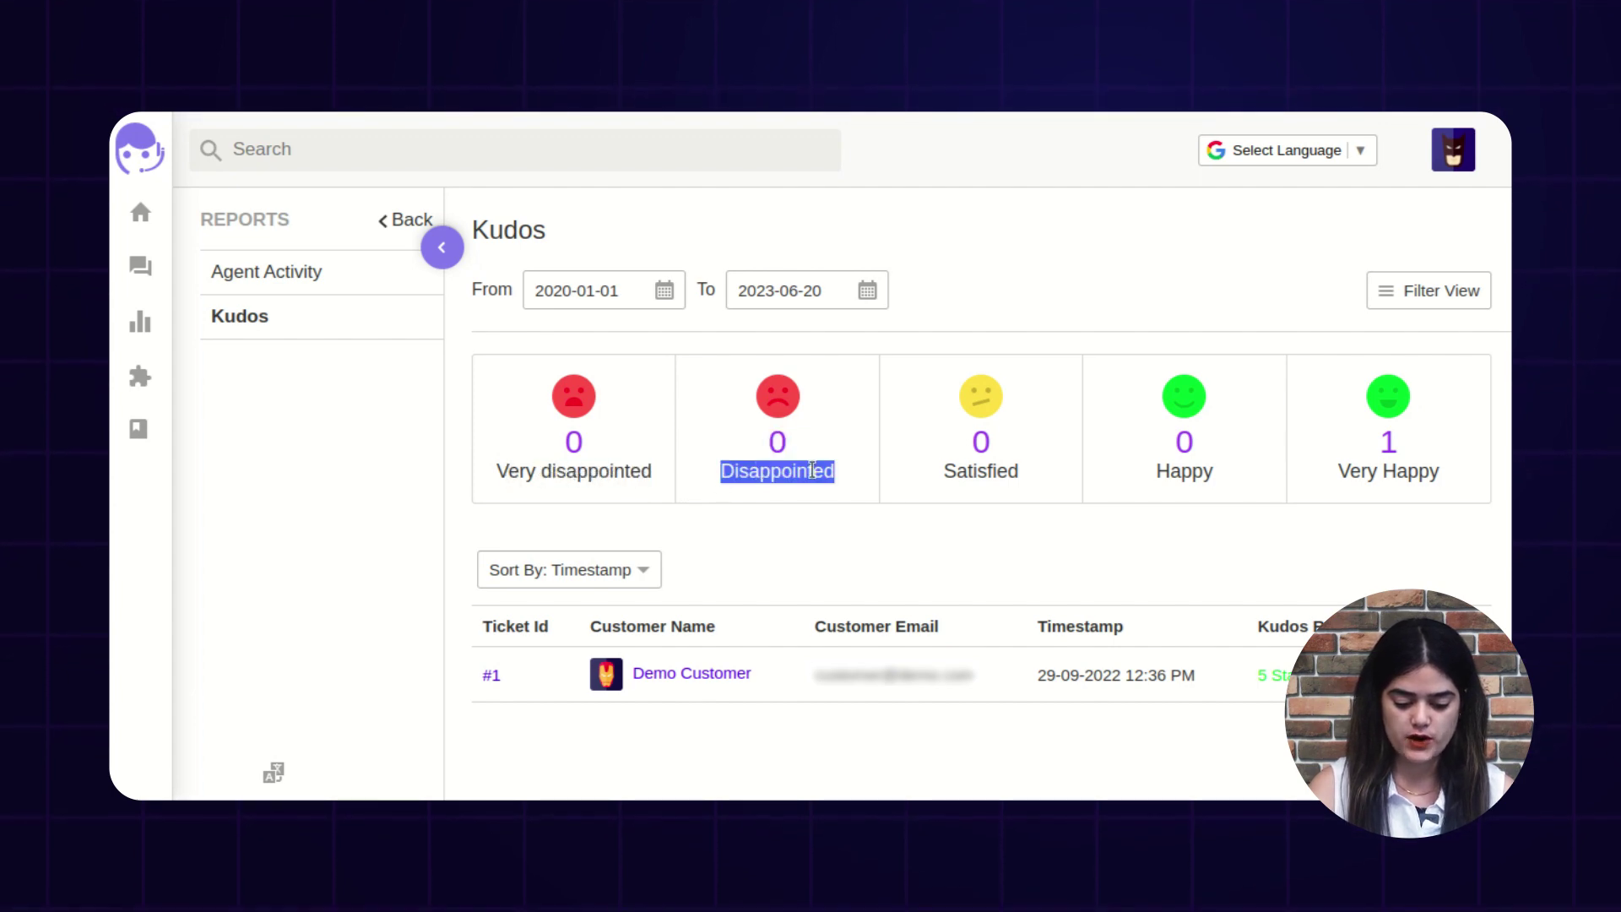
drag(943, 471, 1018, 473)
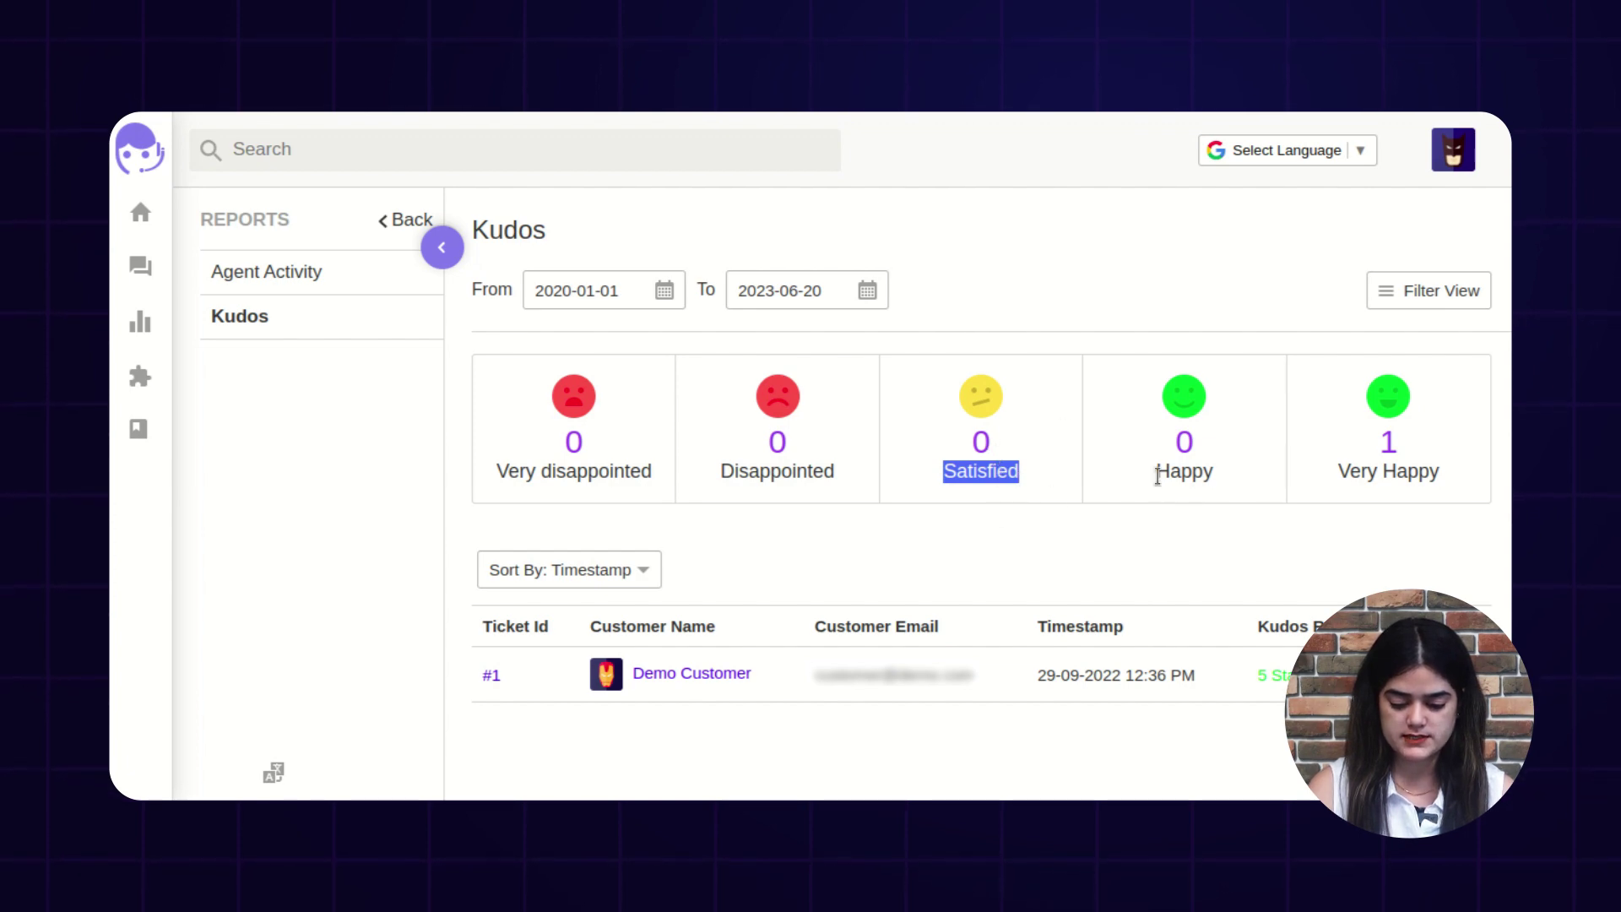
drag(1158, 477, 1232, 492)
click(1353, 477)
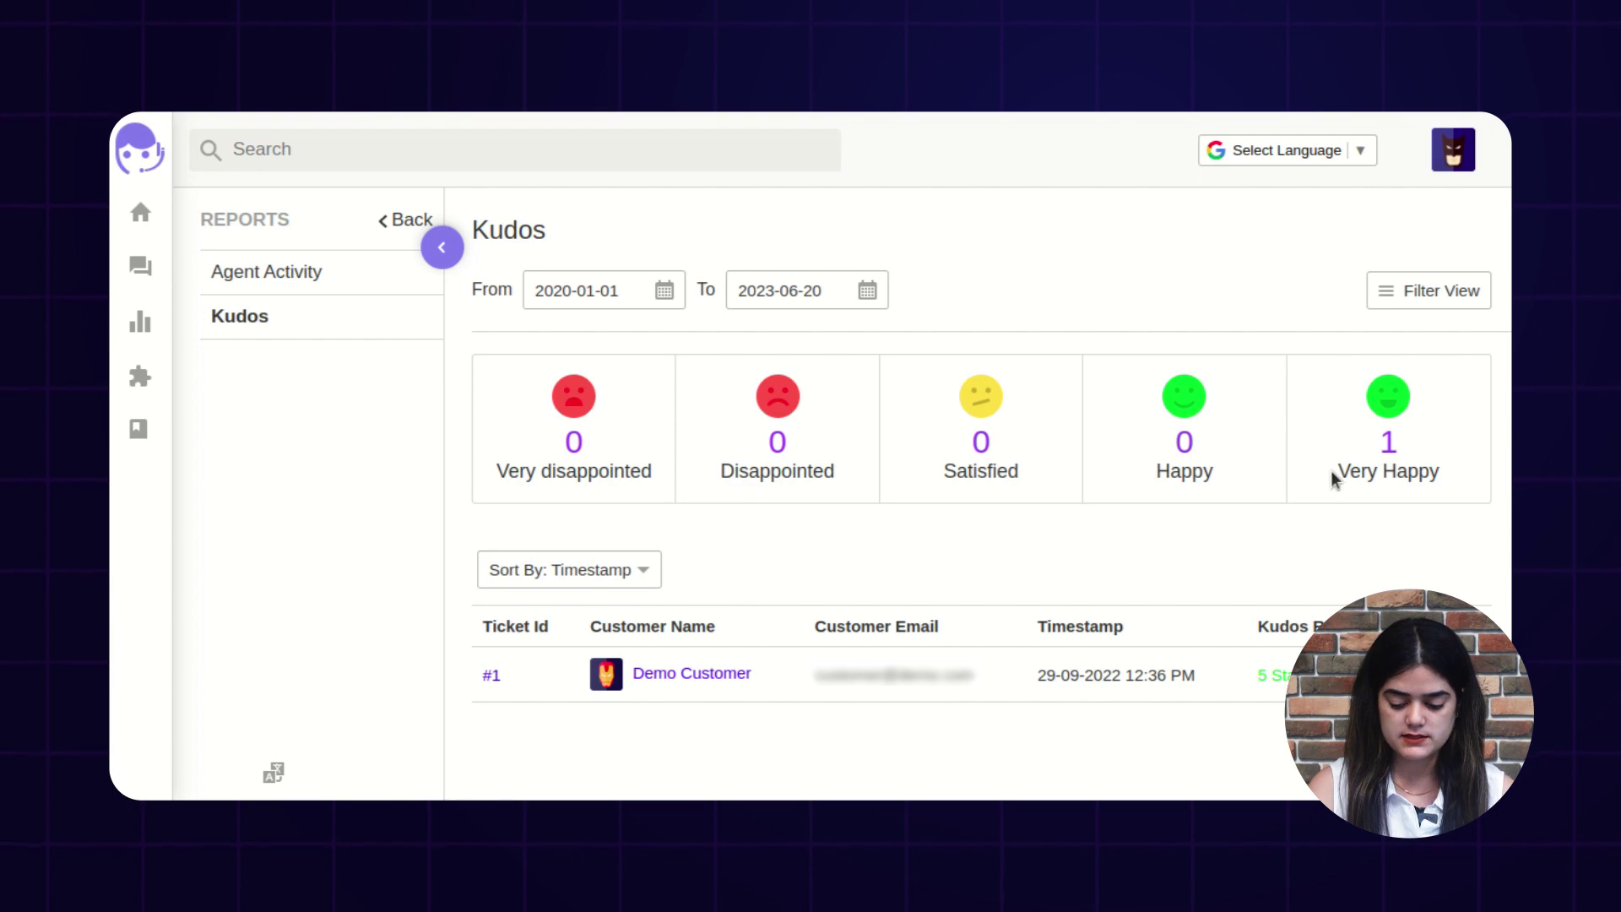
drag(1336, 474, 1451, 490)
click(1194, 550)
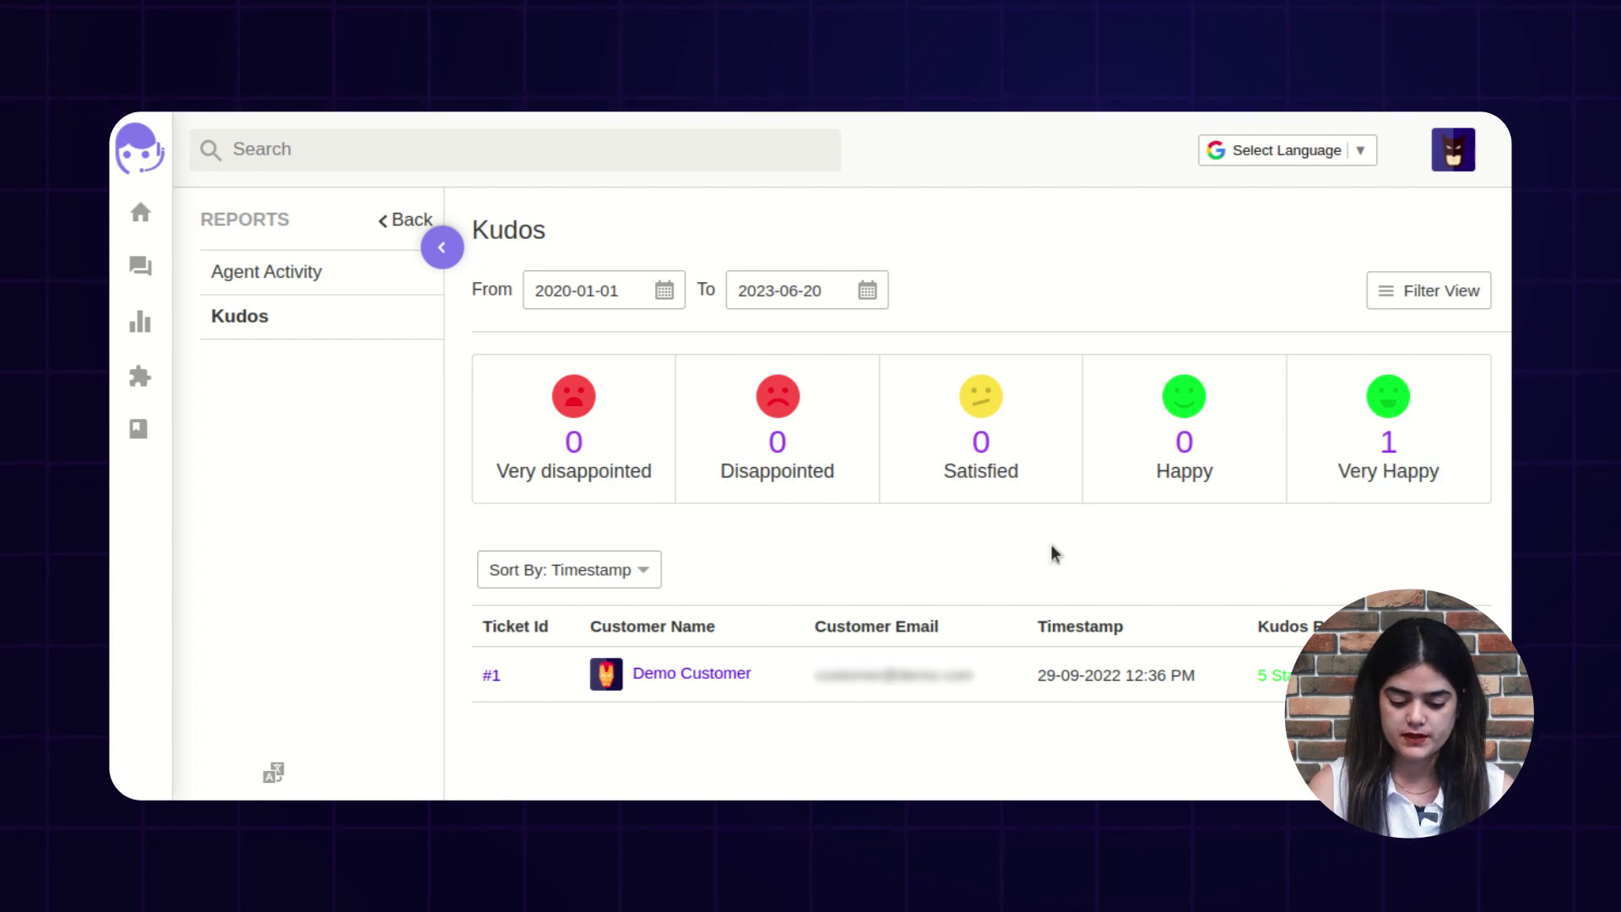